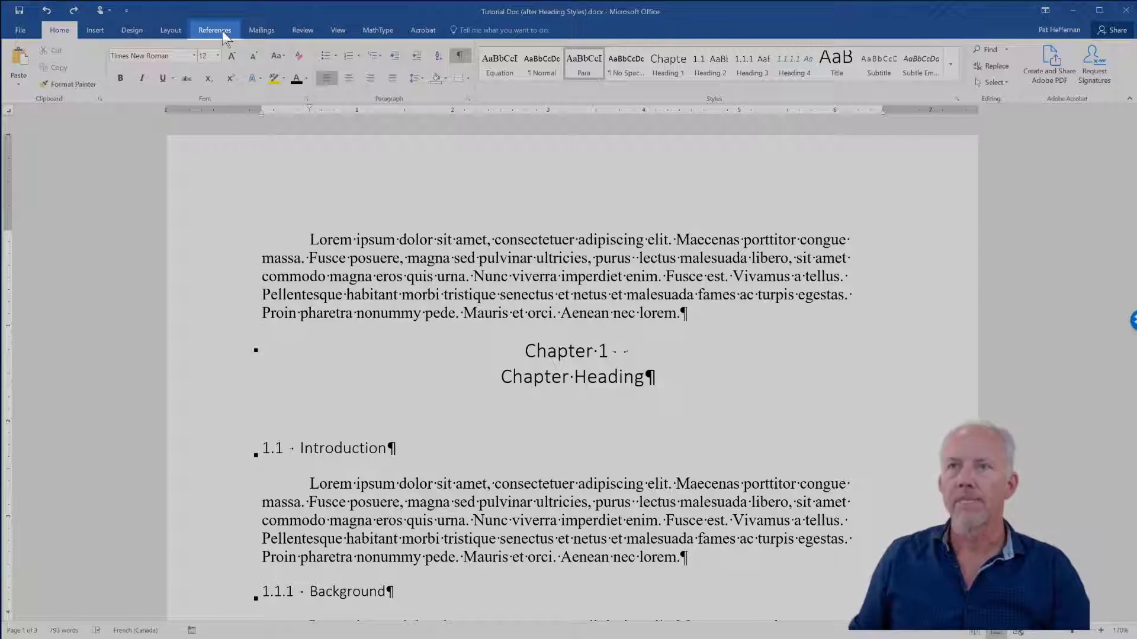
Insert the Automatic Table 1 table of contents before the opening paragraph of the document
click(222, 31)
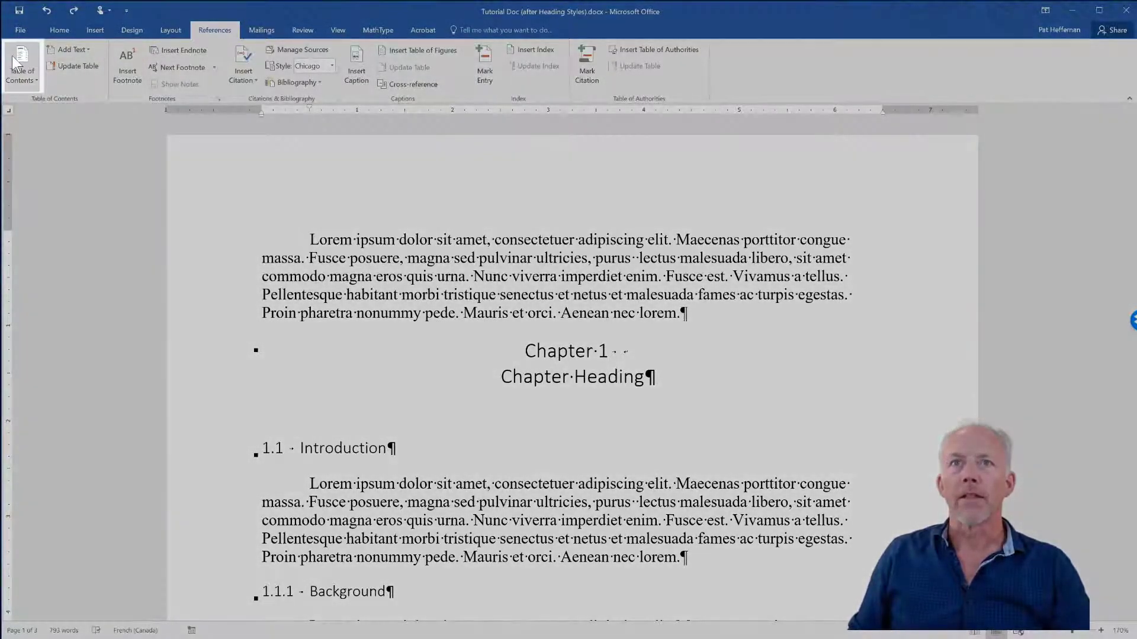
click(33, 79)
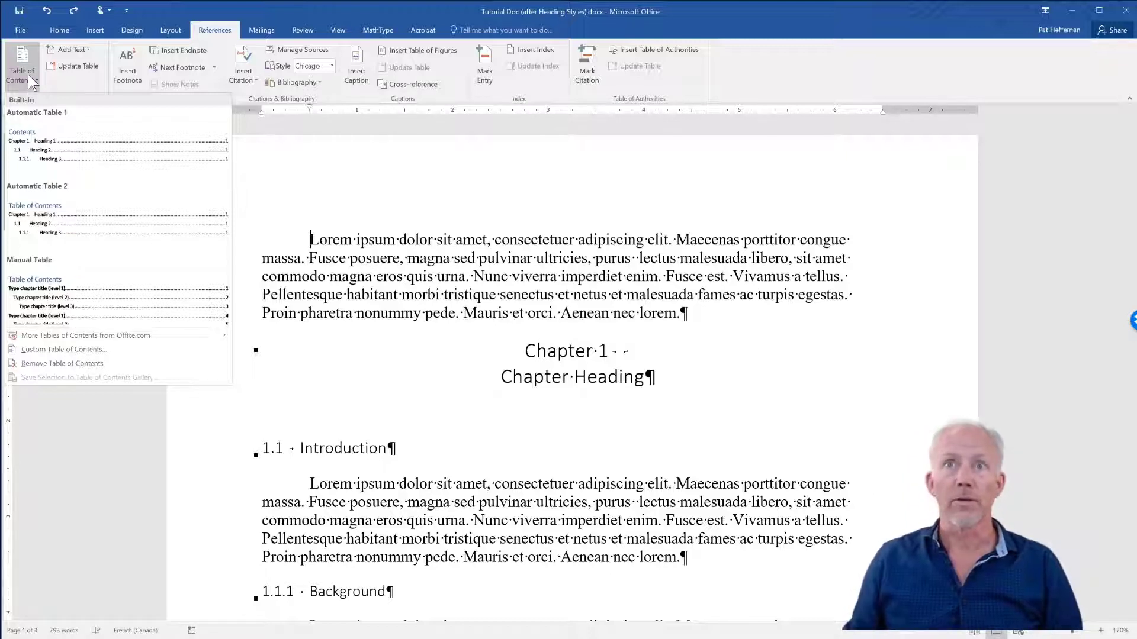
click(39, 139)
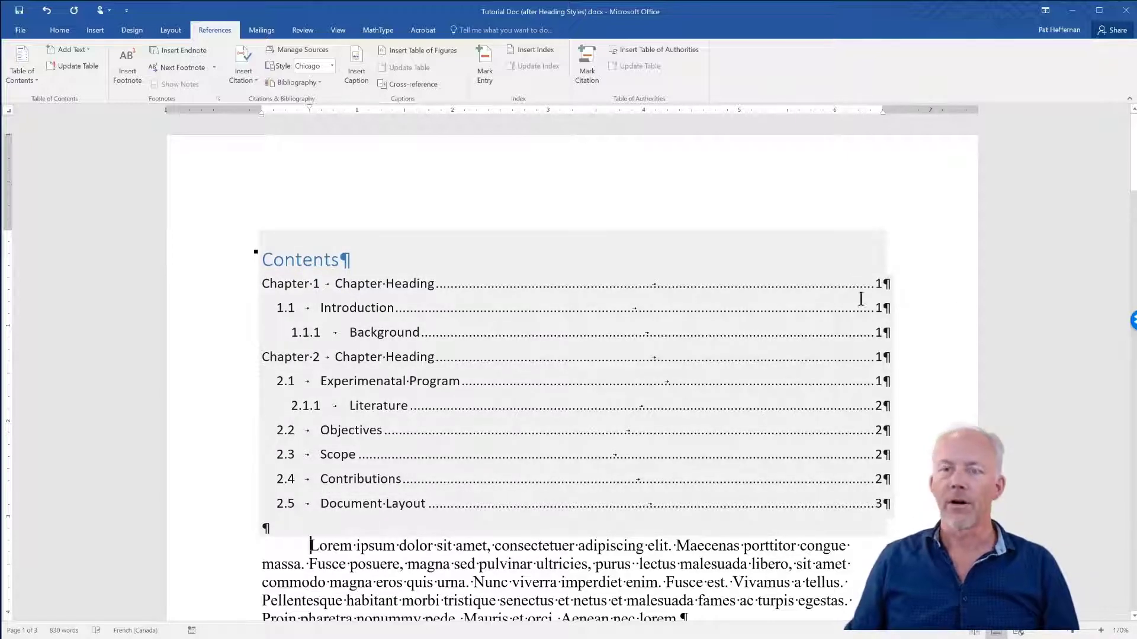
click(314, 258)
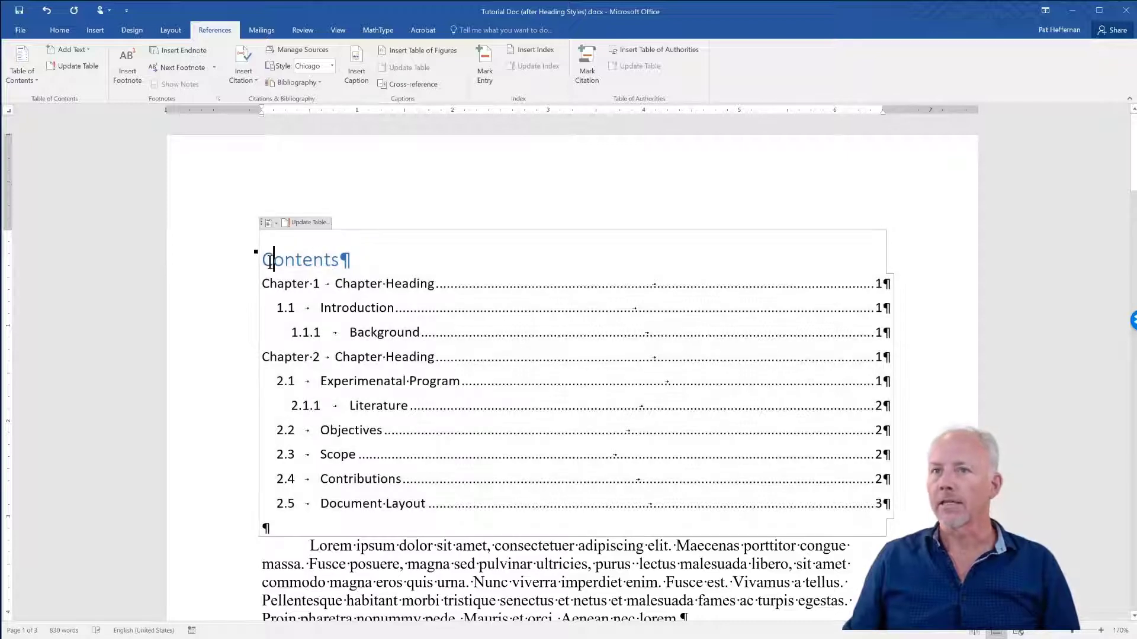
drag(267, 261, 350, 261)
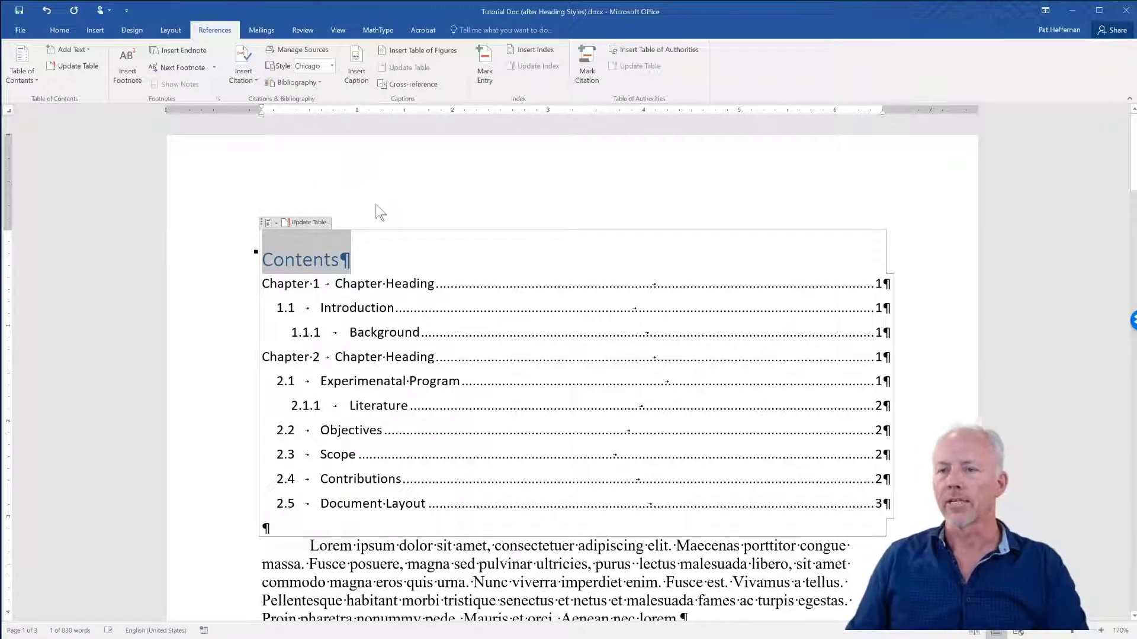
click(407, 563)
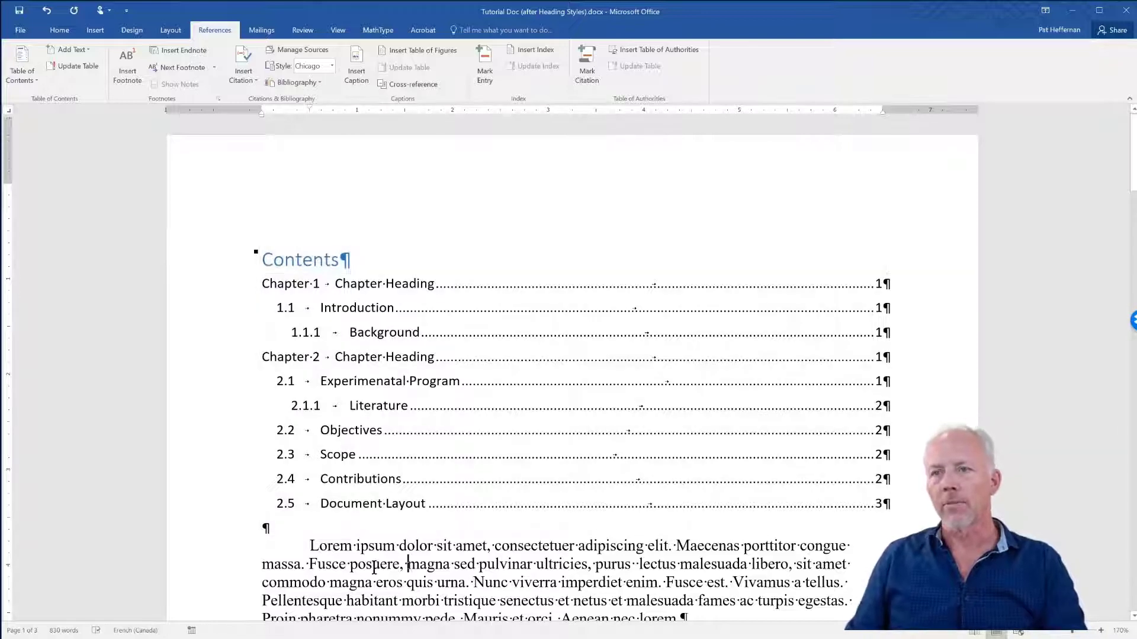
Duplicate the section 1.1 Introduction heading together with its paragraph, placing the copy directly before the original heading
scroll(370, 530, down, 6)
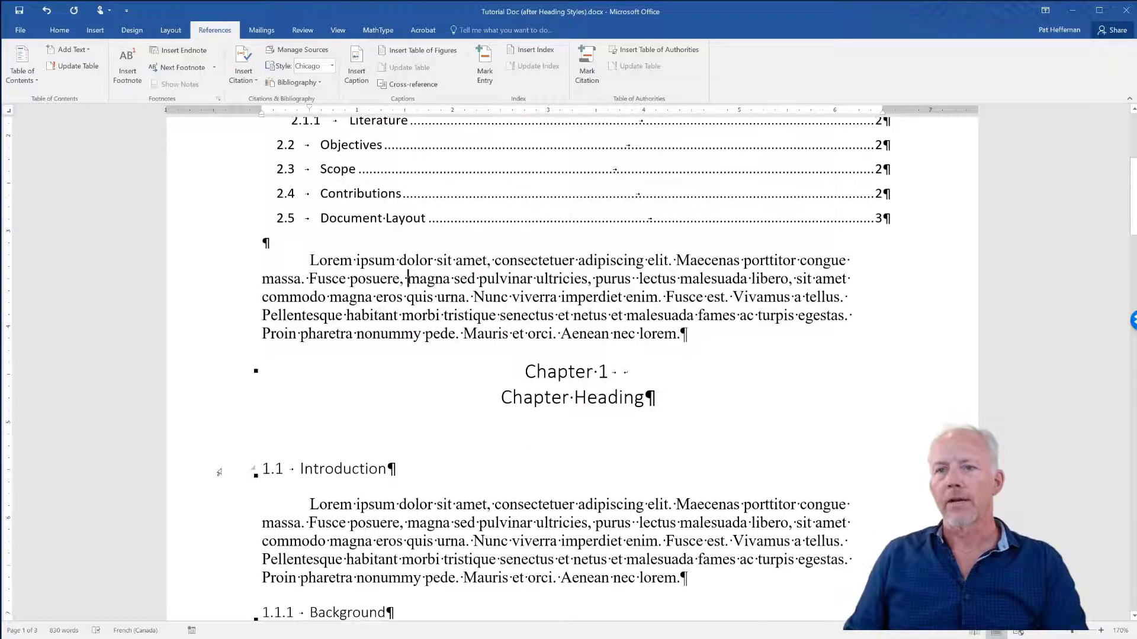
triple_click(346, 469)
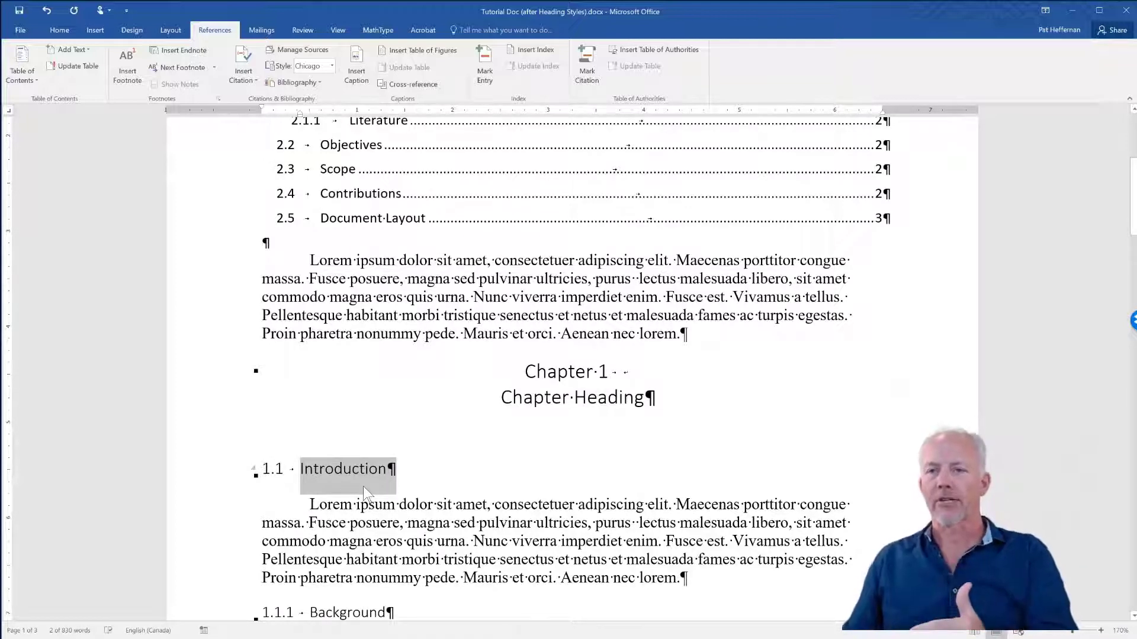
drag(220, 483, 213, 588)
key(ctrl+c)
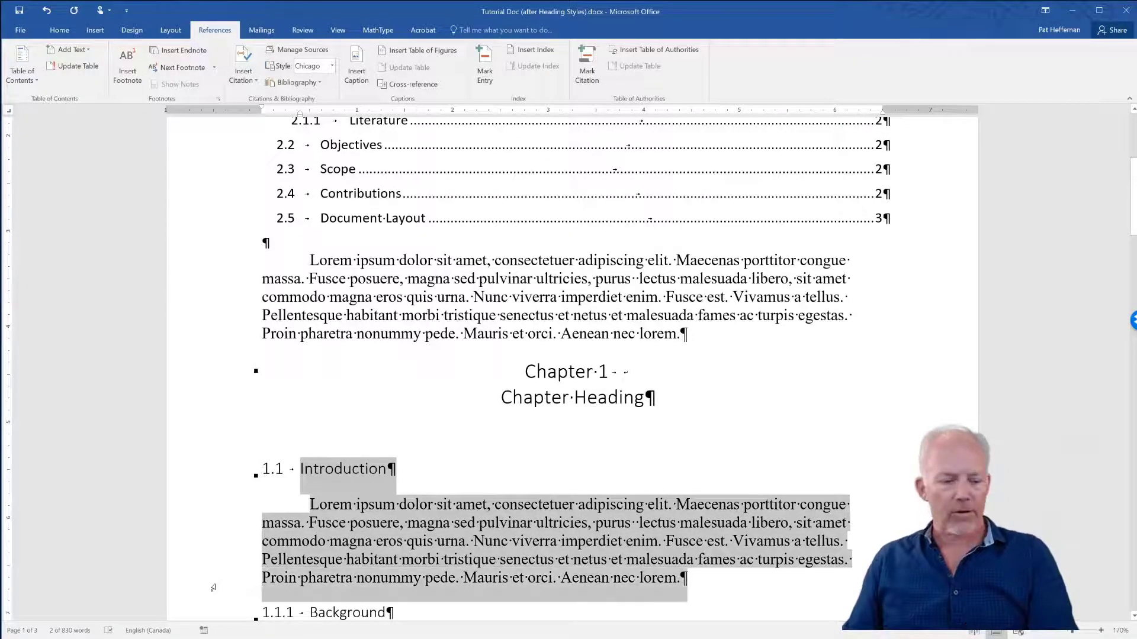
click(274, 470)
click(301, 473)
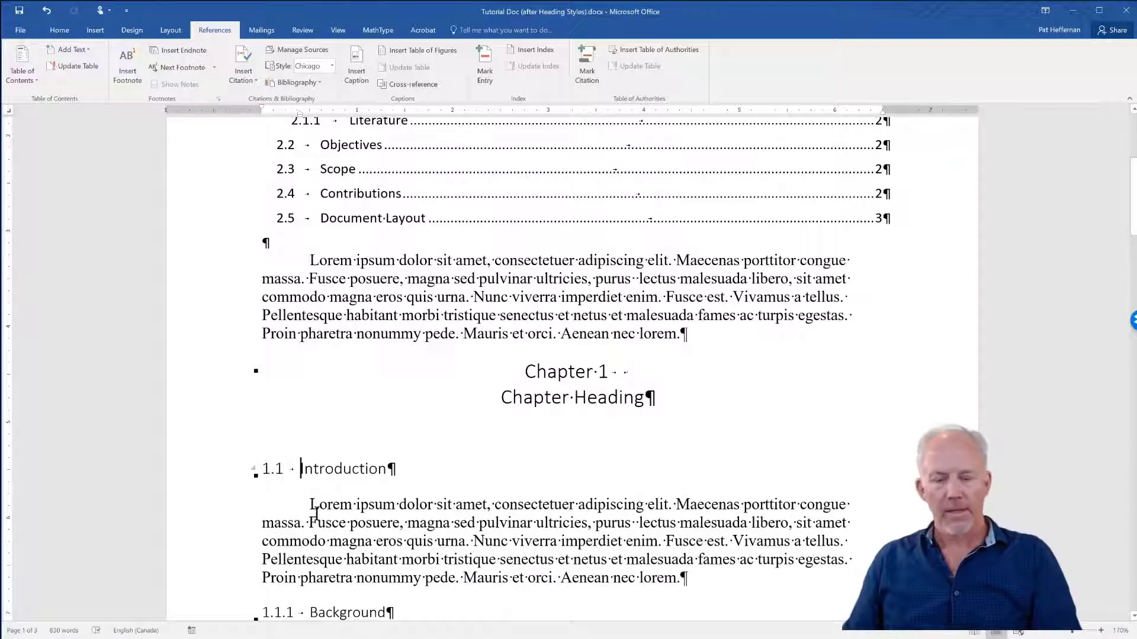
key(ctrl+v)
scroll(343, 541, down, 1)
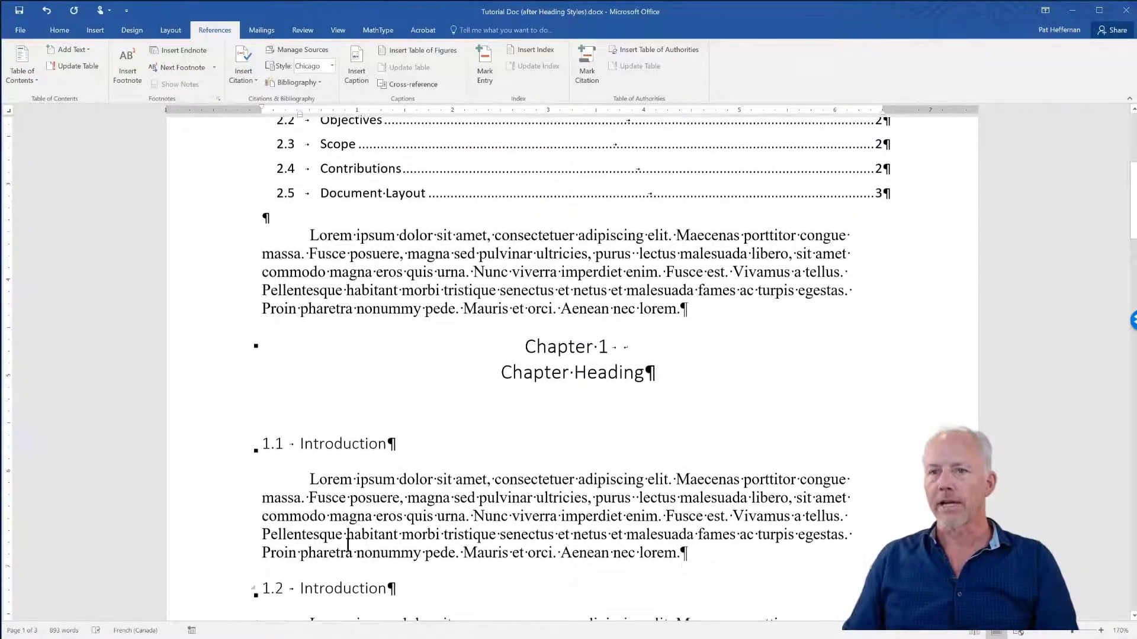
scroll(348, 542, down, 3)
scroll(305, 461, up, 3)
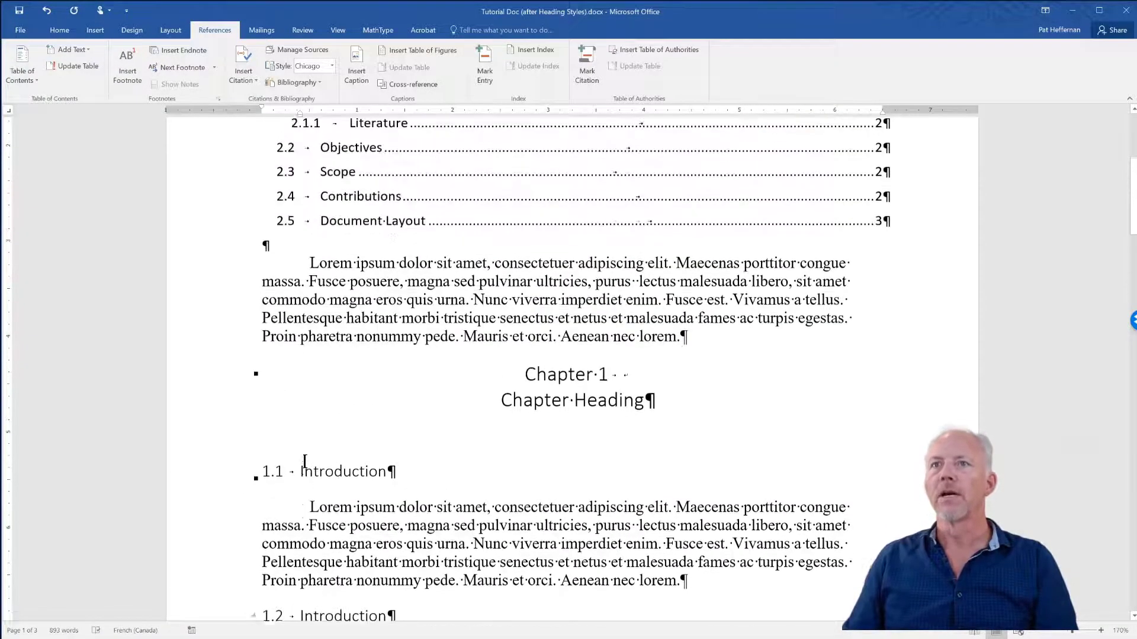
Update the entire table of contents, including both headings and page numbers
scroll(305, 461, up, 5)
click(278, 299)
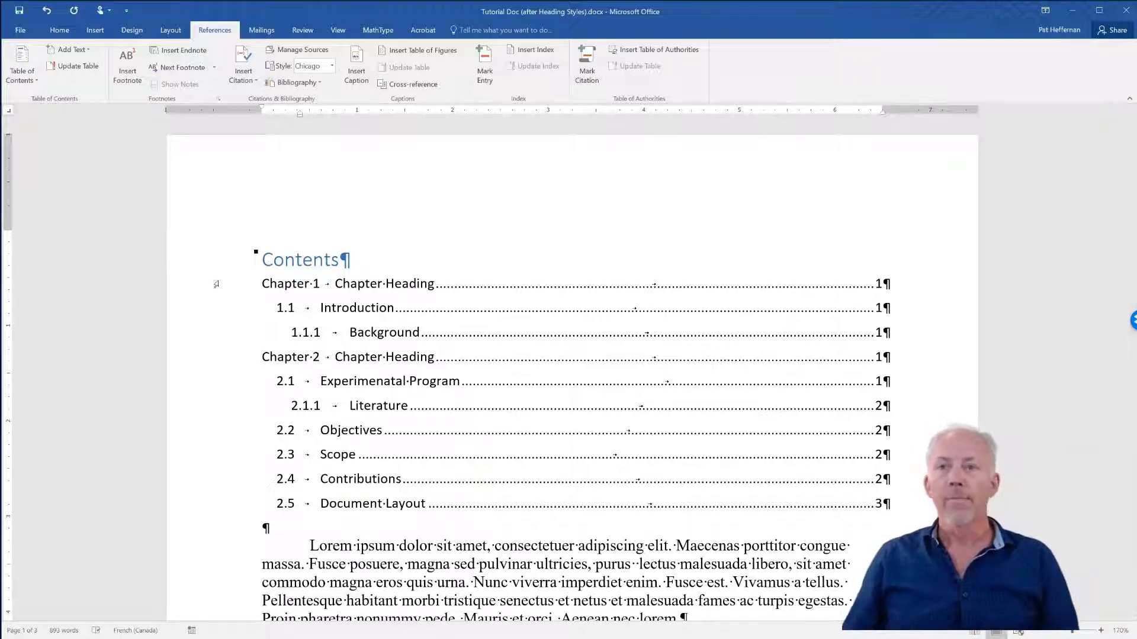
click(196, 279)
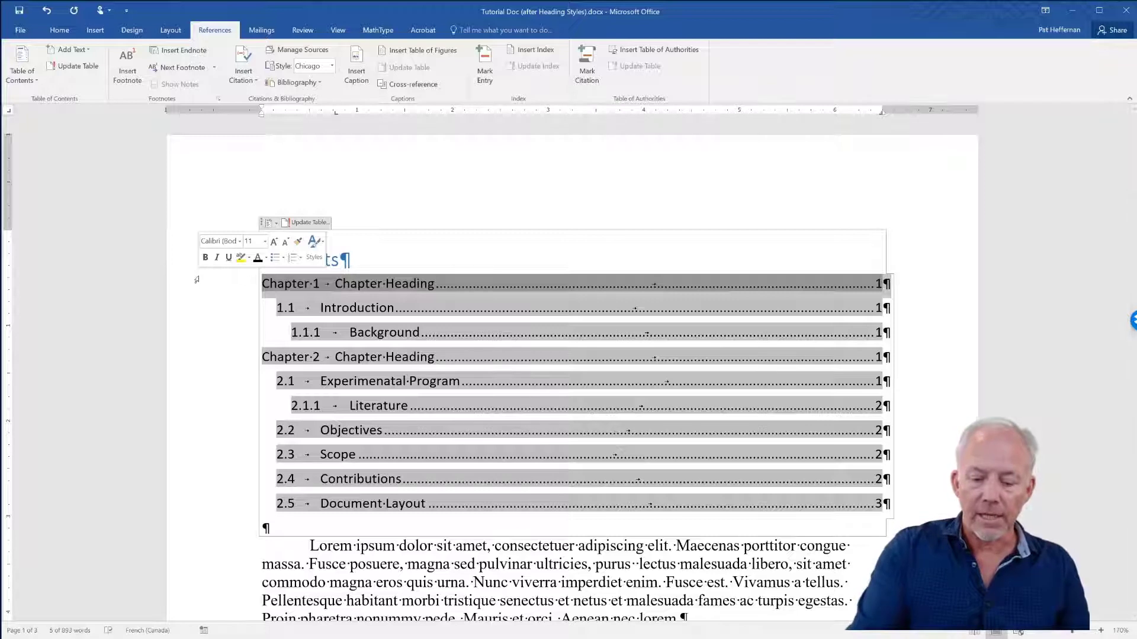
key(F9)
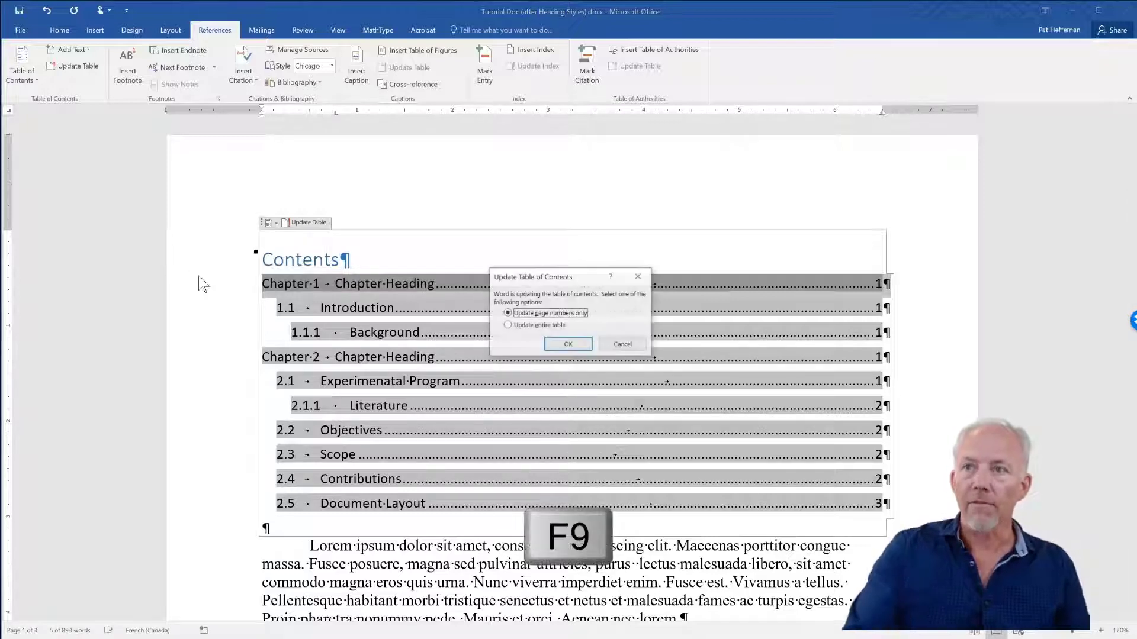
click(534, 327)
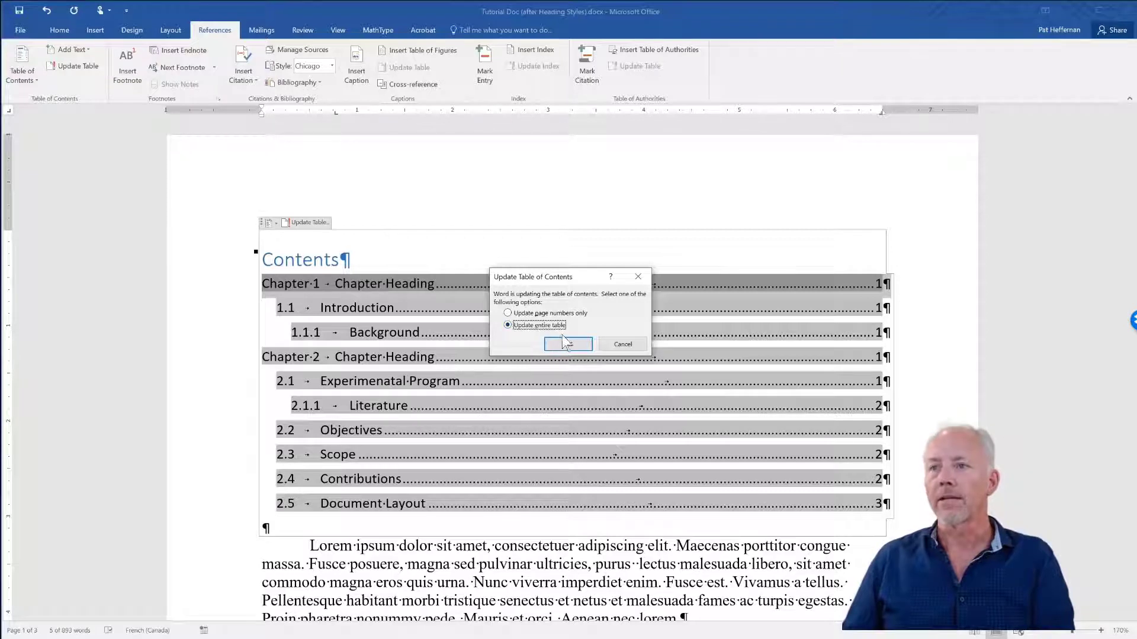
click(565, 344)
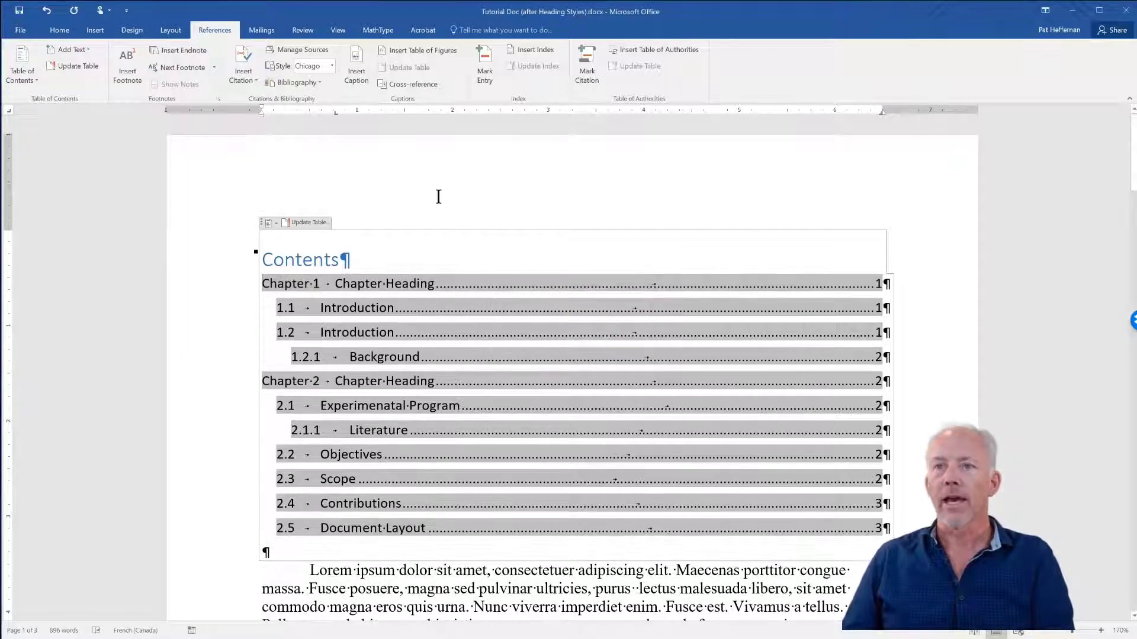
Replace the existing table of contents with a custom one that uses a dashed tab leader
click(309, 571)
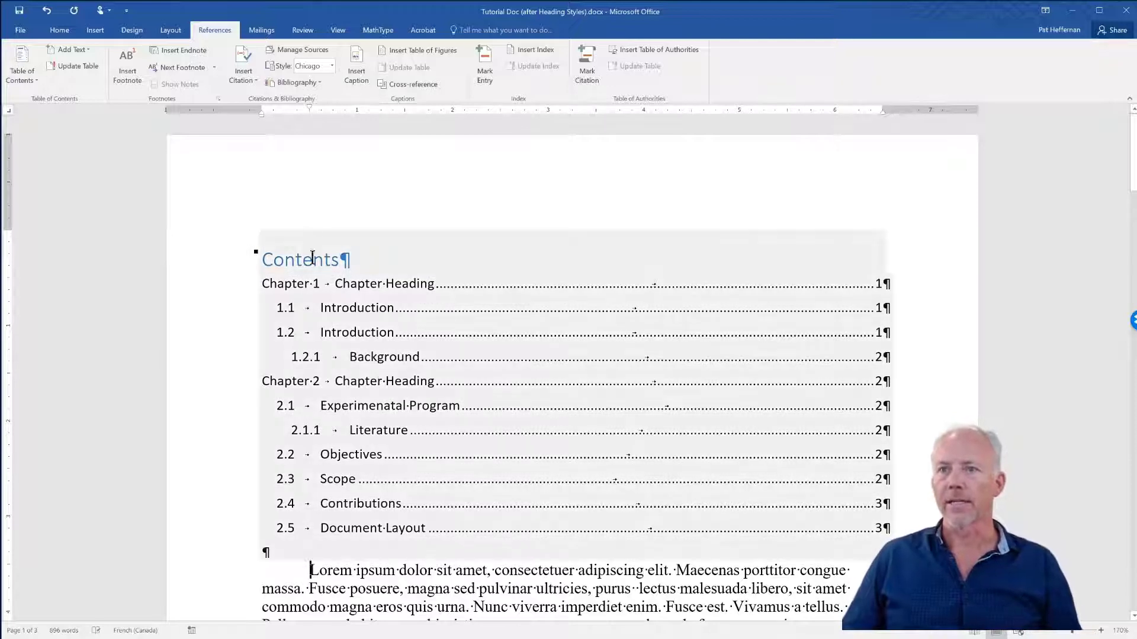
scroll(312, 500, down, 1)
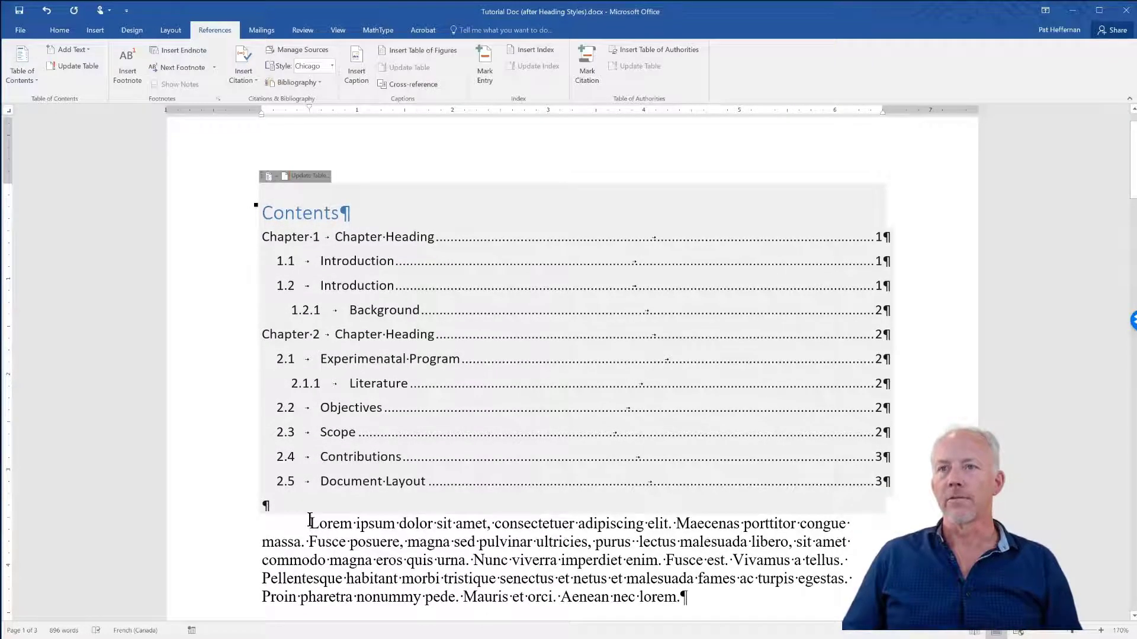
scroll(309, 521, down, 5)
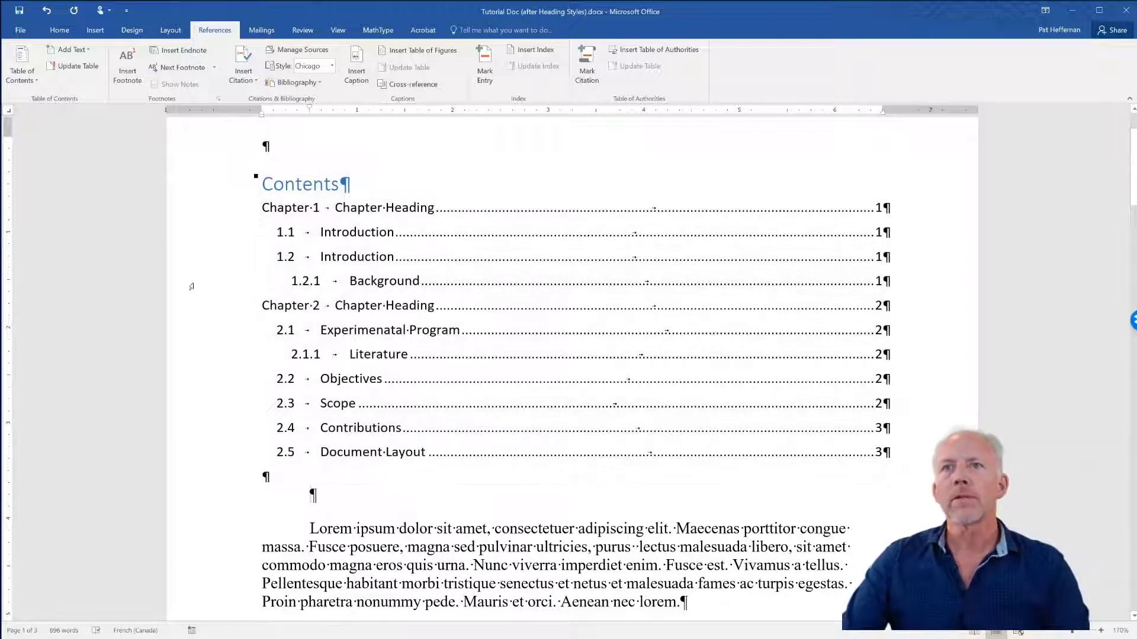
click(26, 77)
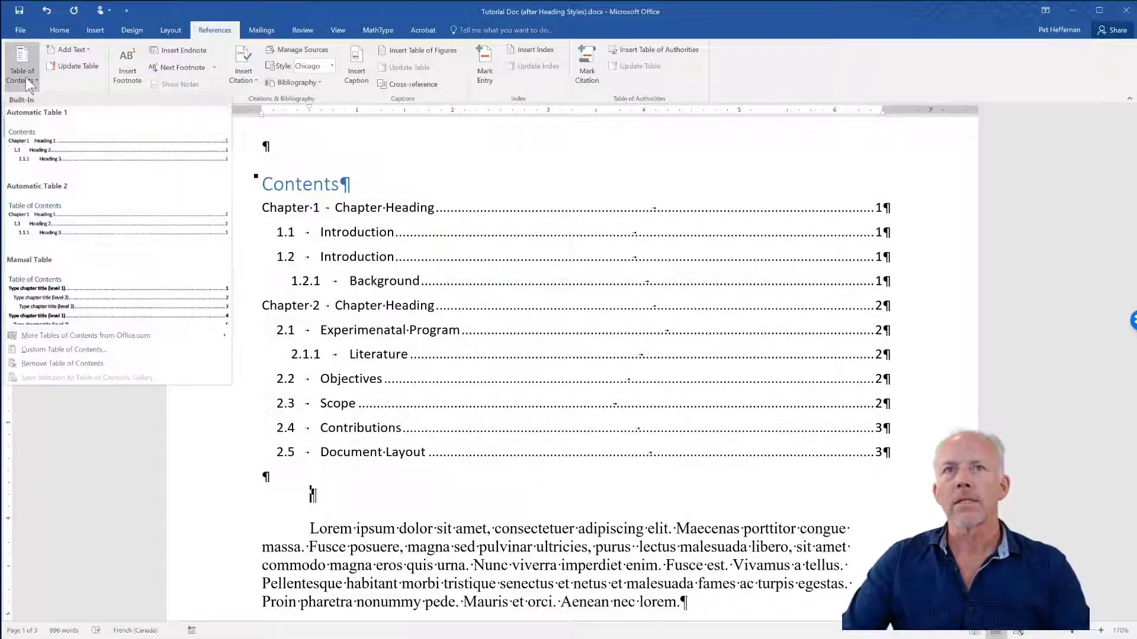
click(34, 350)
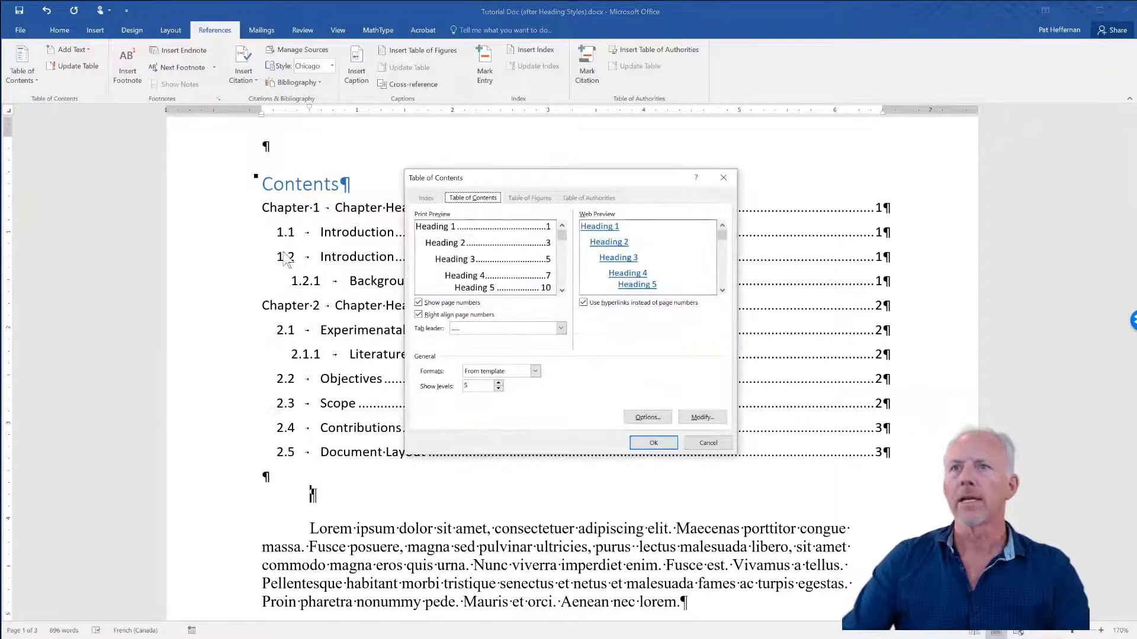
drag(522, 177, 656, 133)
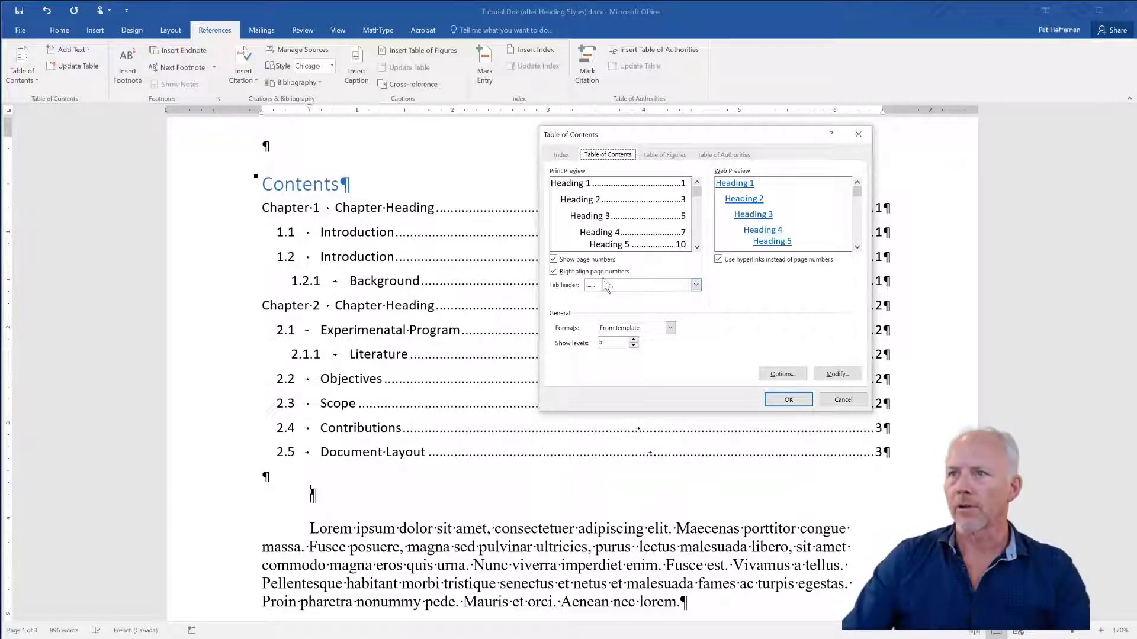
click(697, 284)
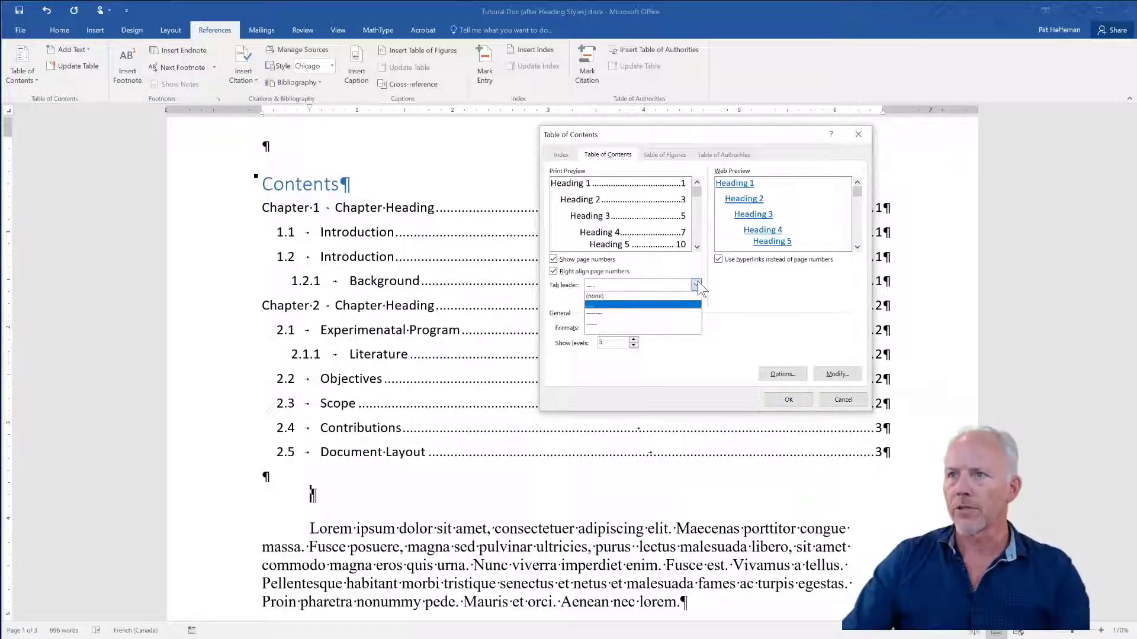
click(663, 318)
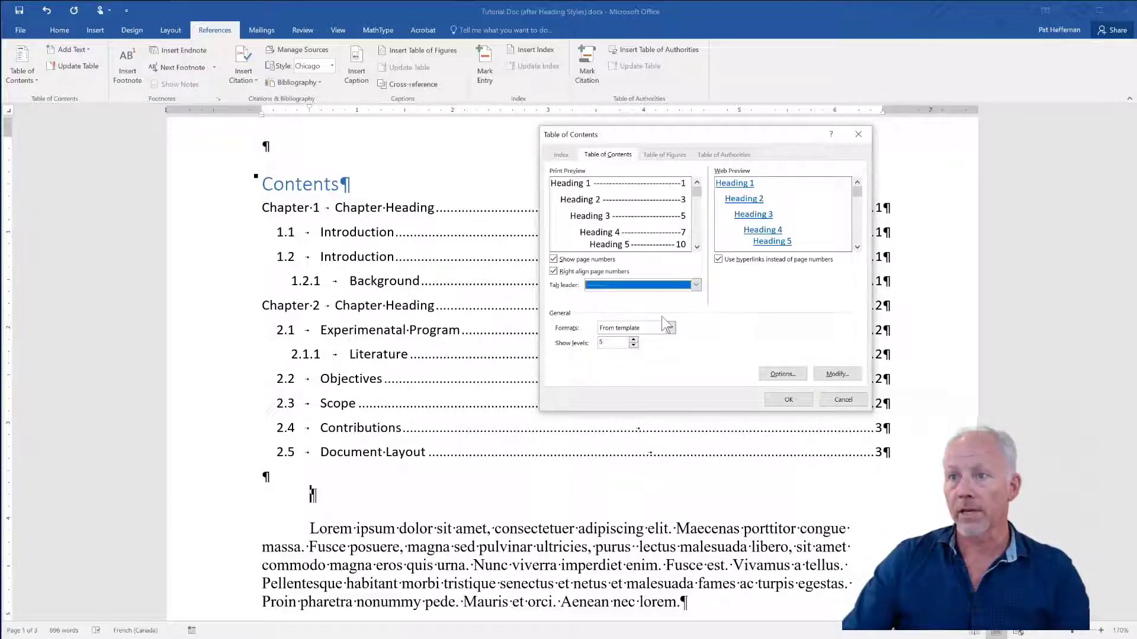
click(791, 400)
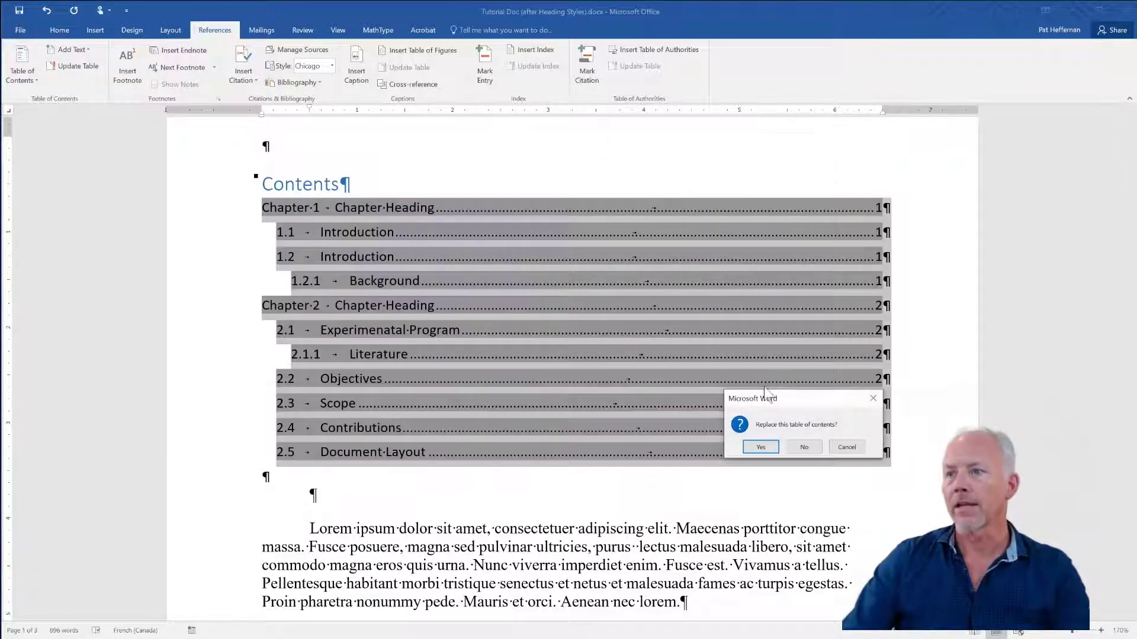
click(761, 447)
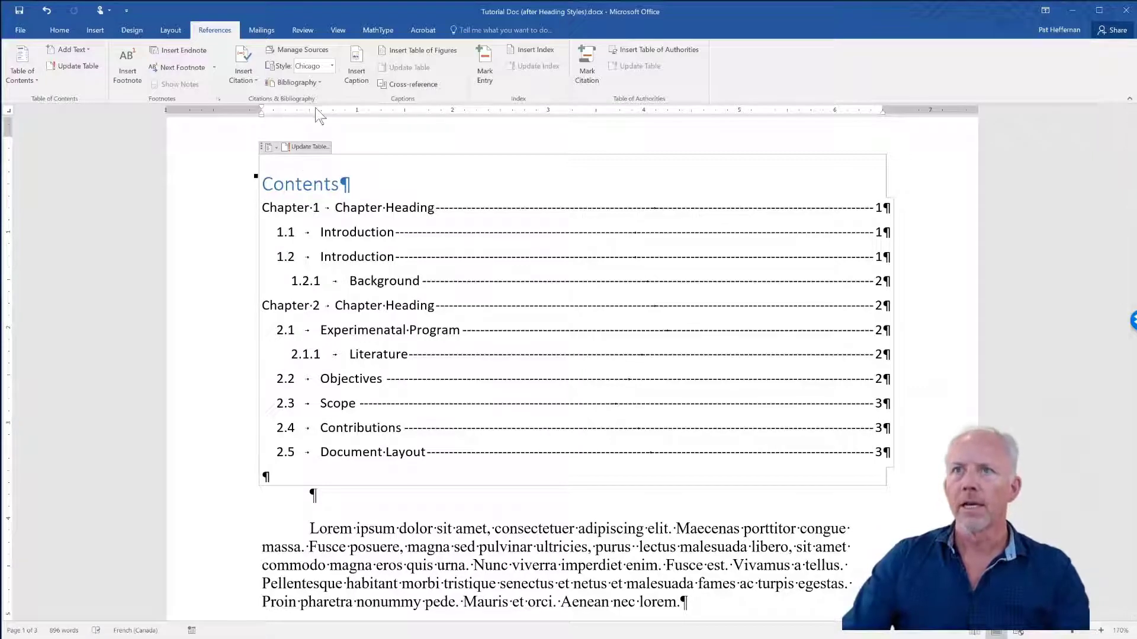
Reopen the custom table of contents settings and set the tab leader to the dotted line
click(22, 74)
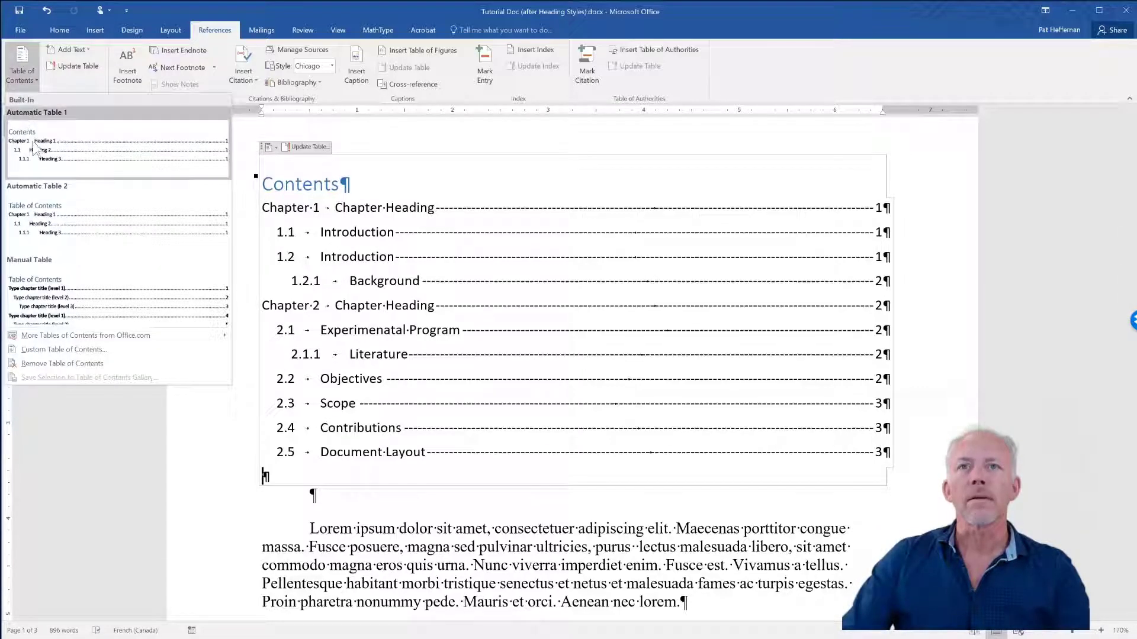
click(54, 349)
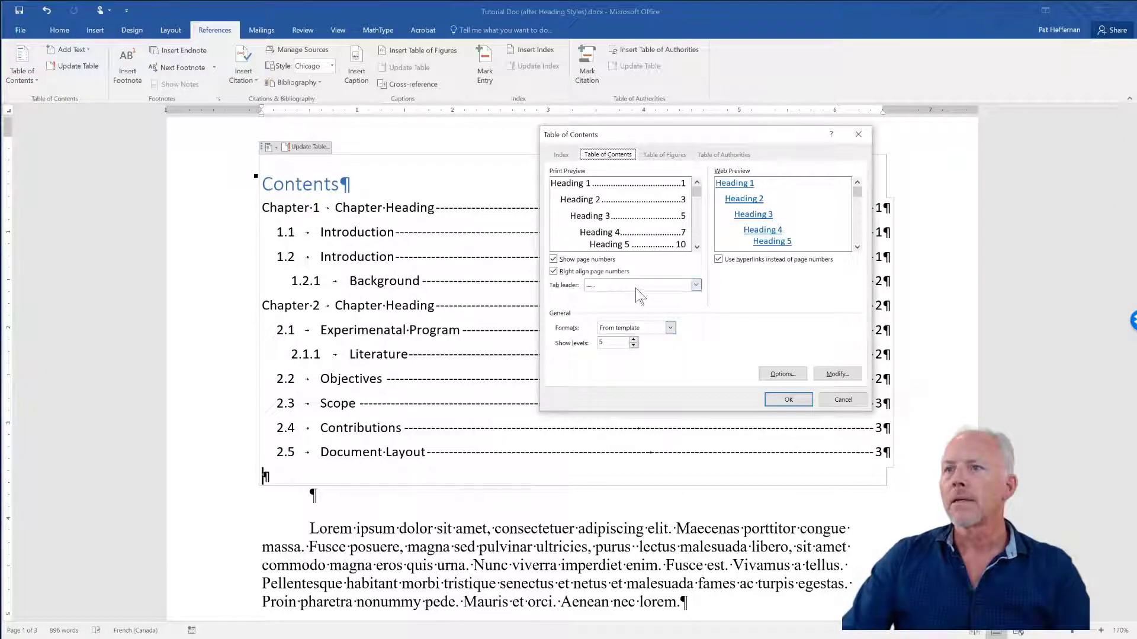
click(639, 286)
click(616, 312)
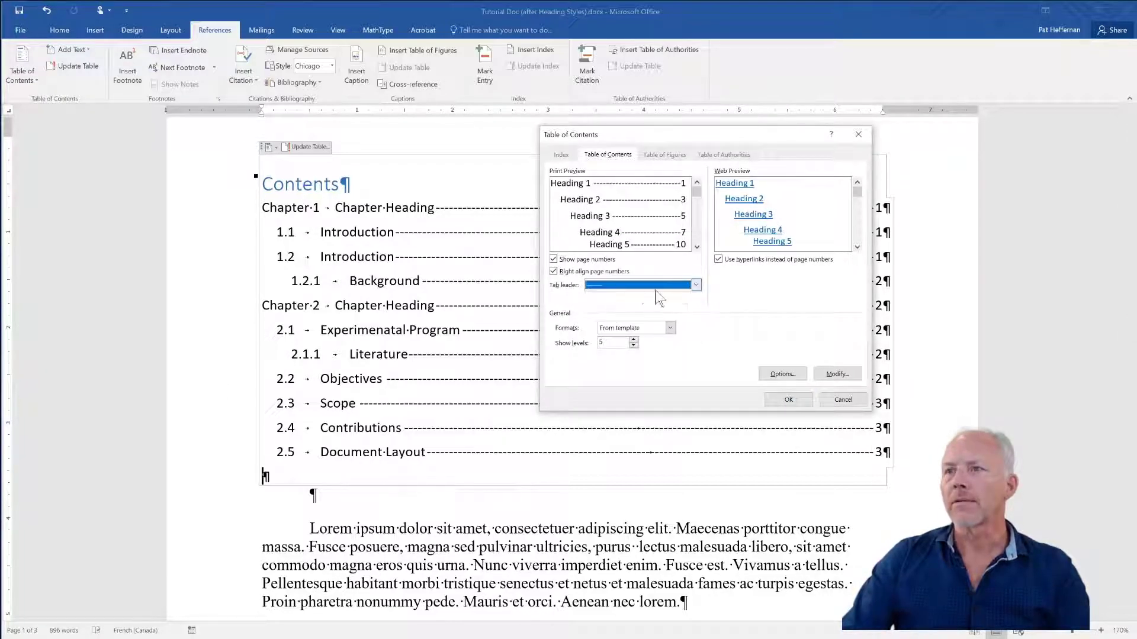
click(695, 284)
click(652, 304)
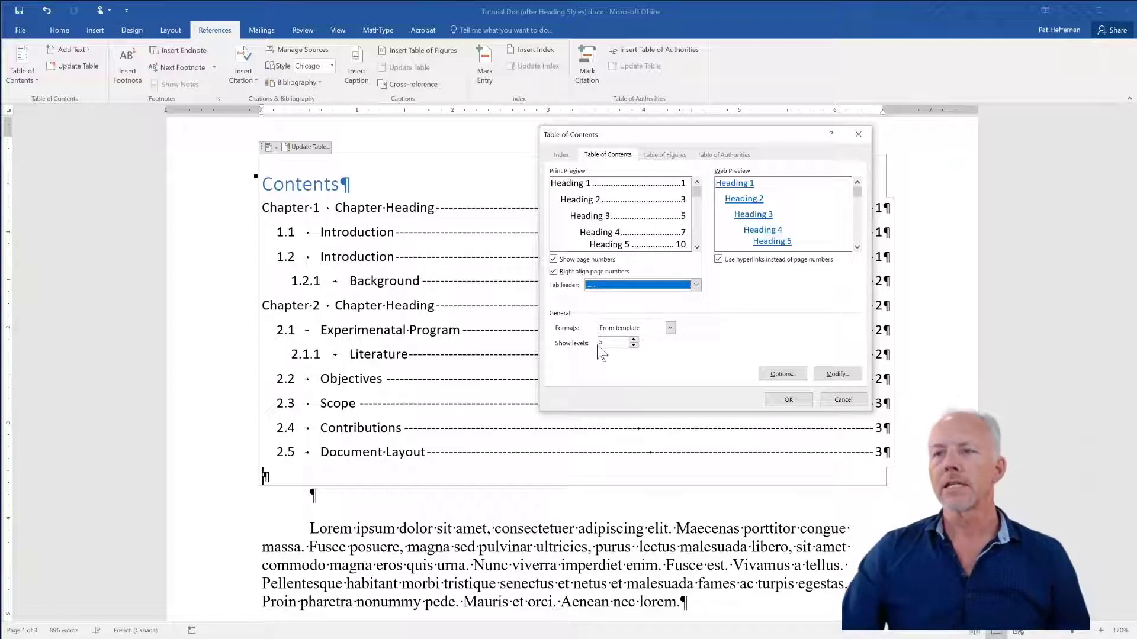
Reduce the number of heading levels shown in the table of contents to 3
click(633, 346)
click(632, 346)
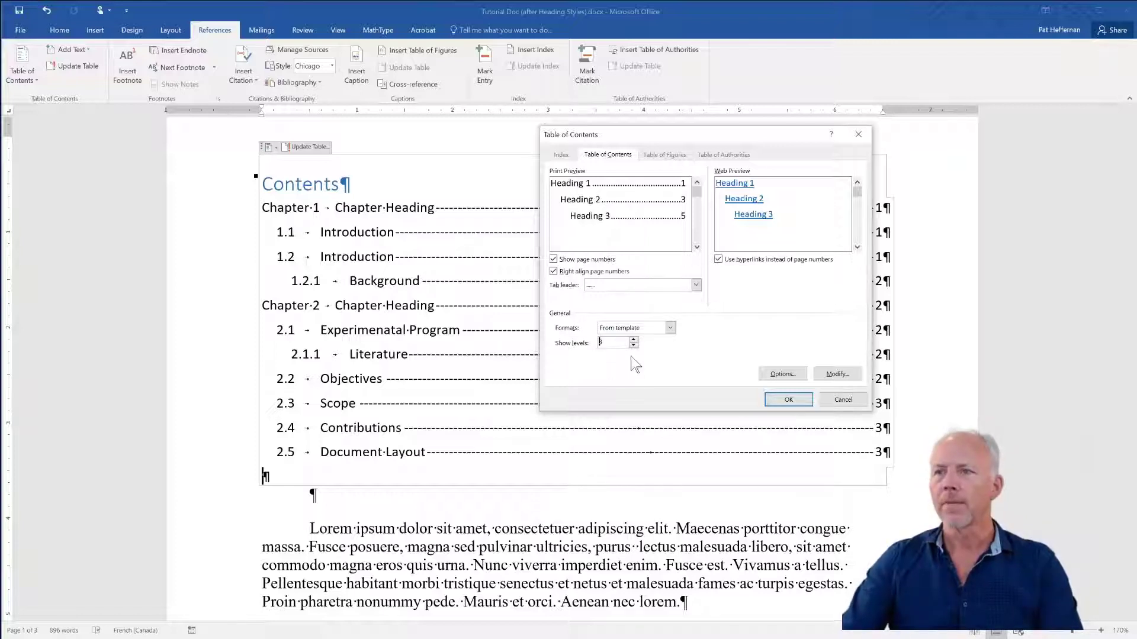
double_click(622, 344)
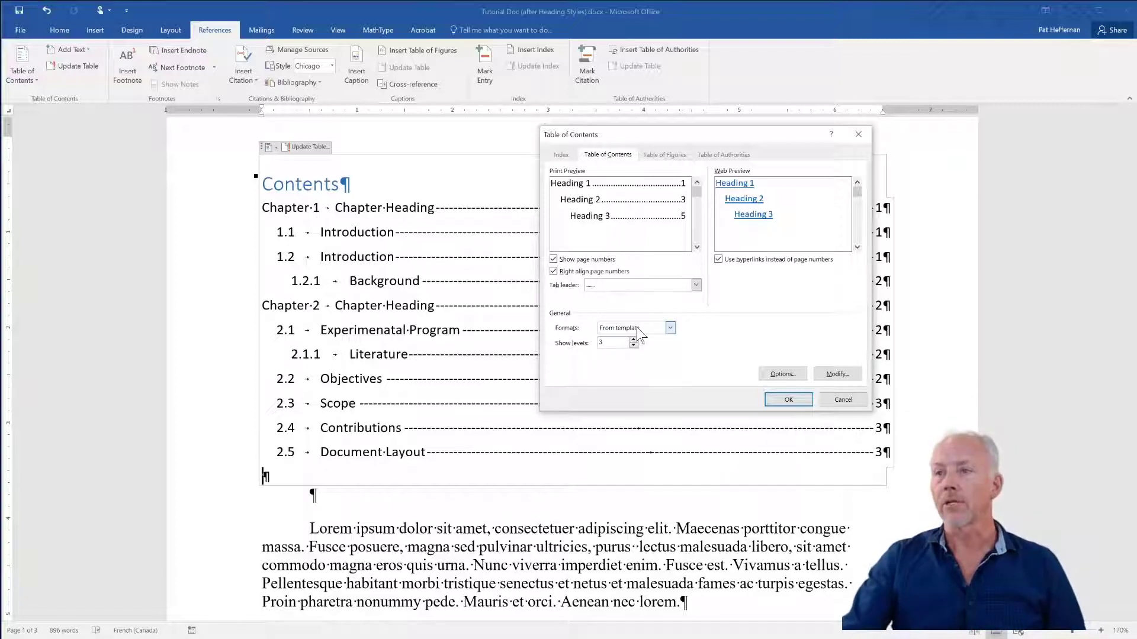
Set the shown heading levels to 5 and replace the existing table of contents with these settings
click(634, 340)
click(632, 341)
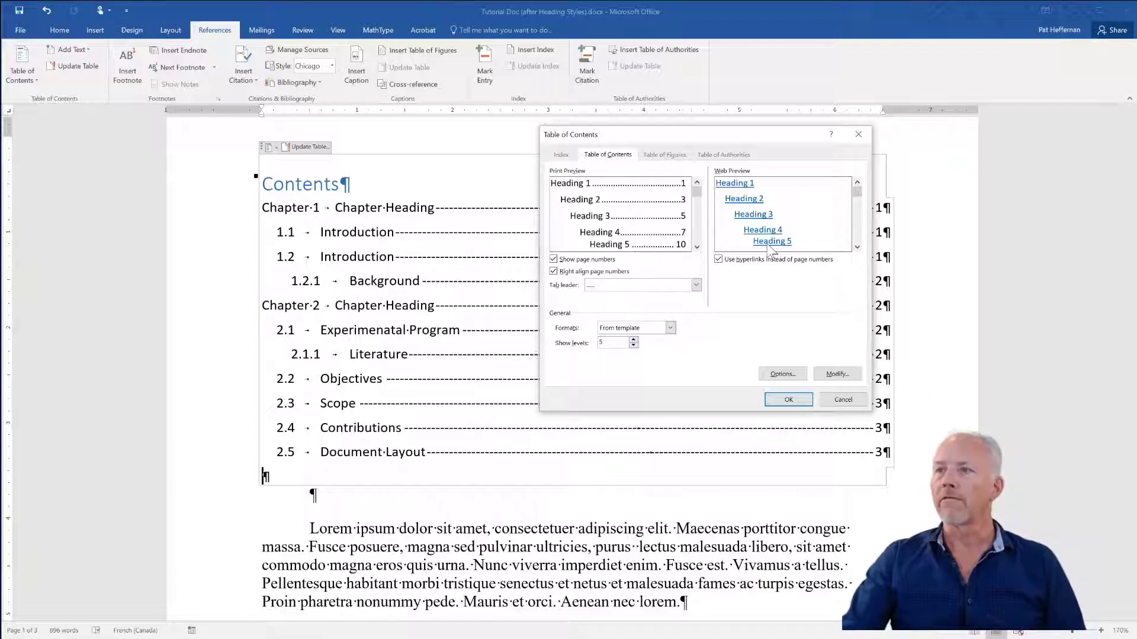
click(793, 400)
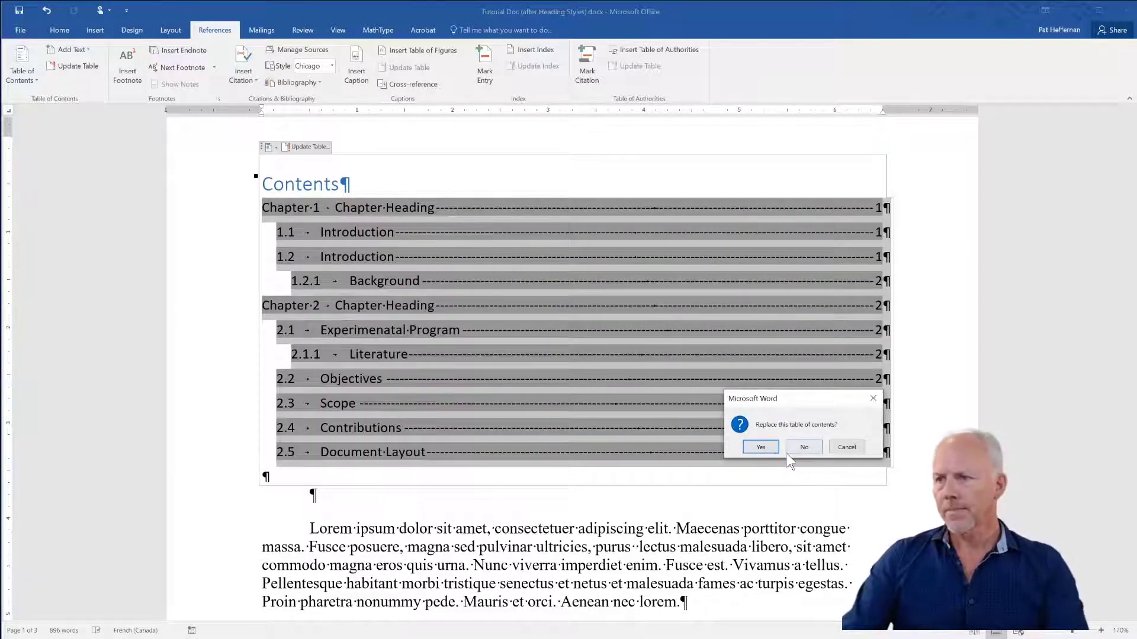
click(768, 449)
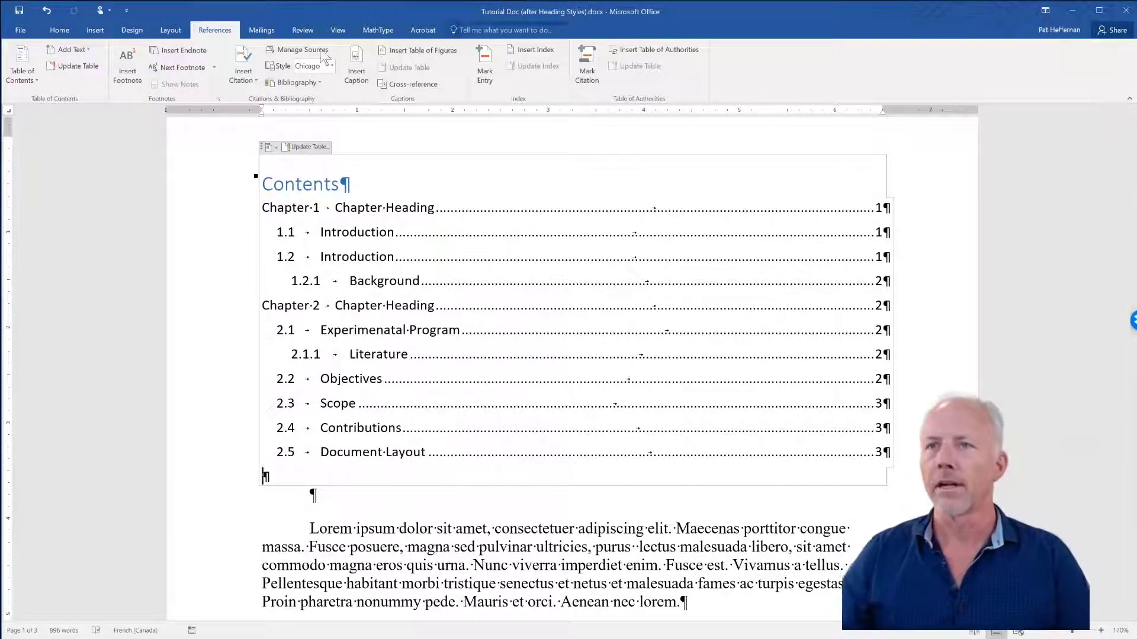
Insert a new paragraph above the Contents block and enter the title "Table of Contents" in it, correcting any misspelled words
key(ctrl+Home)
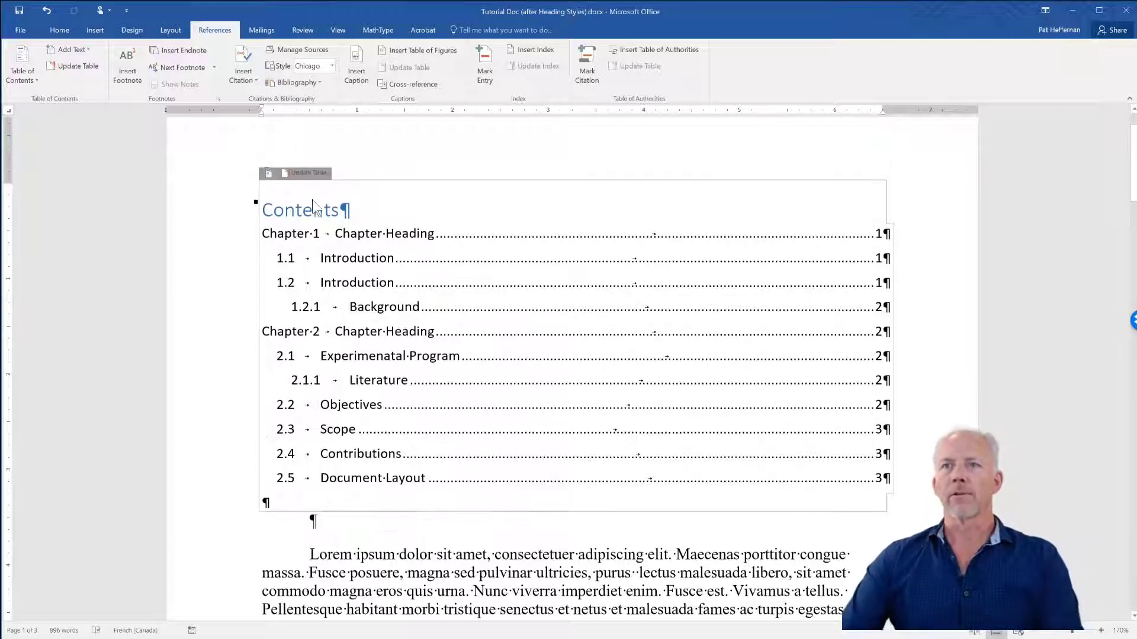
key(Return)
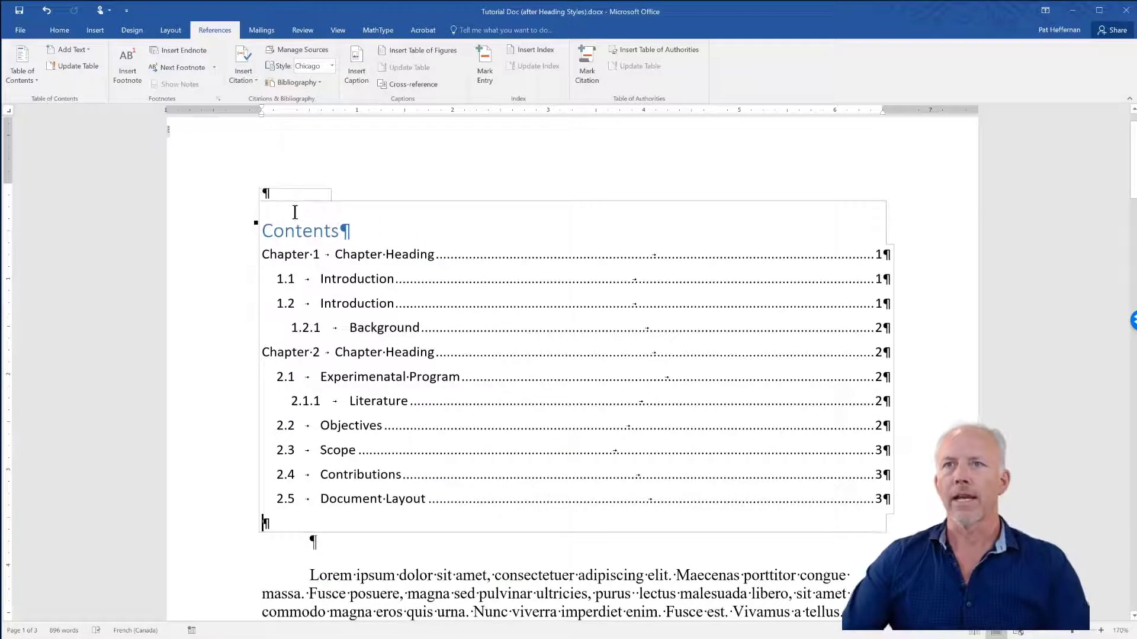
click(340, 189)
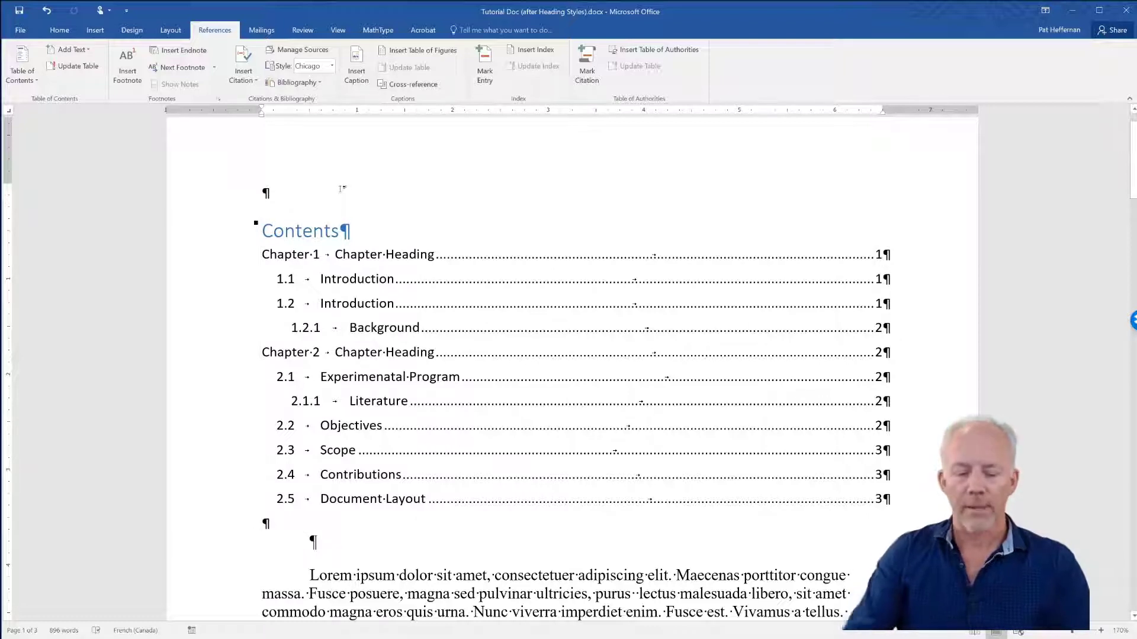
text(Talbe of)
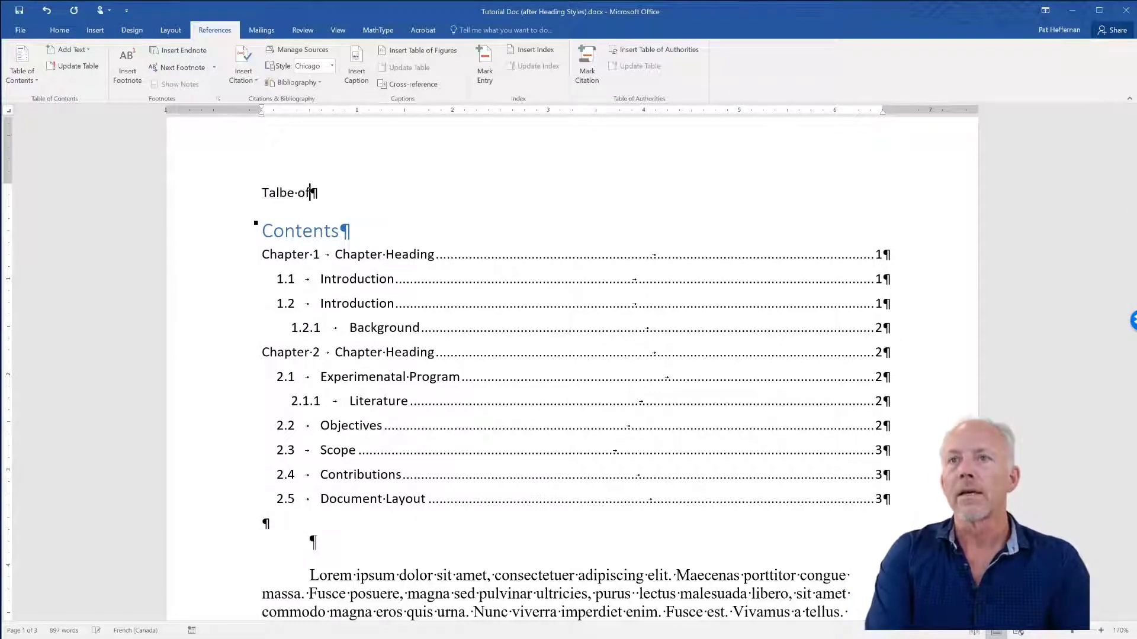
text( Conte)
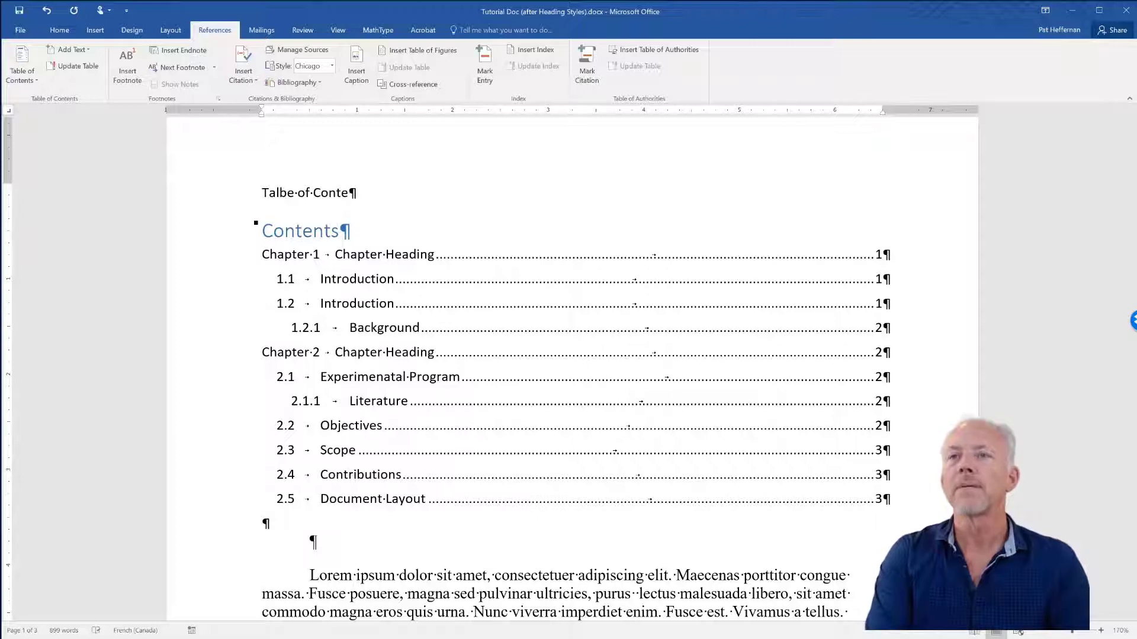
text(ts)
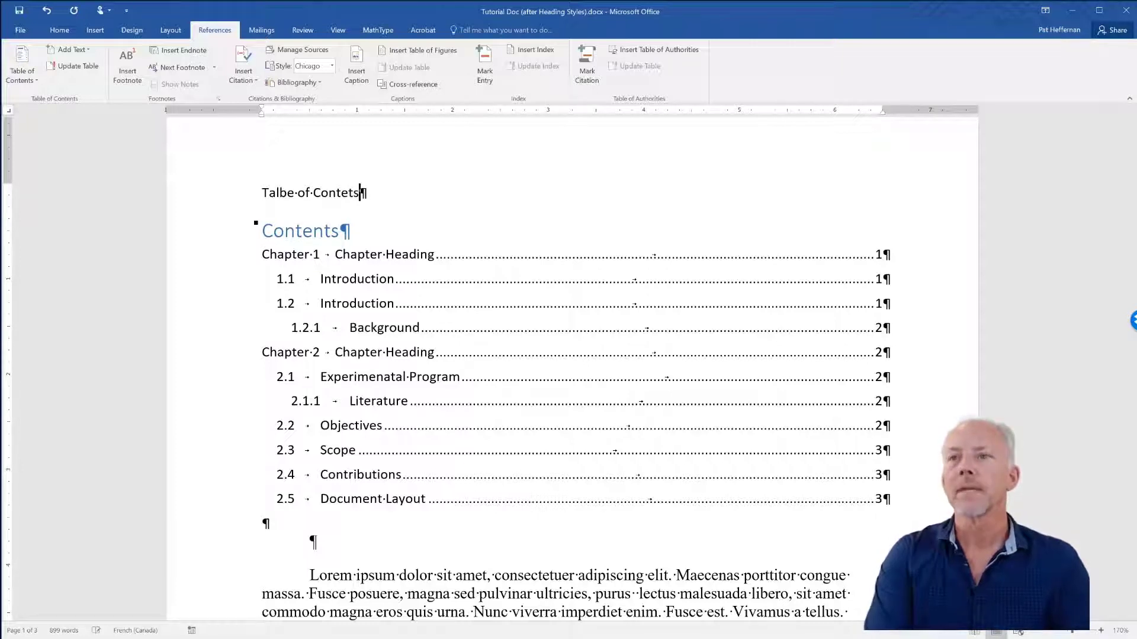
click(212, 198)
click(348, 193)
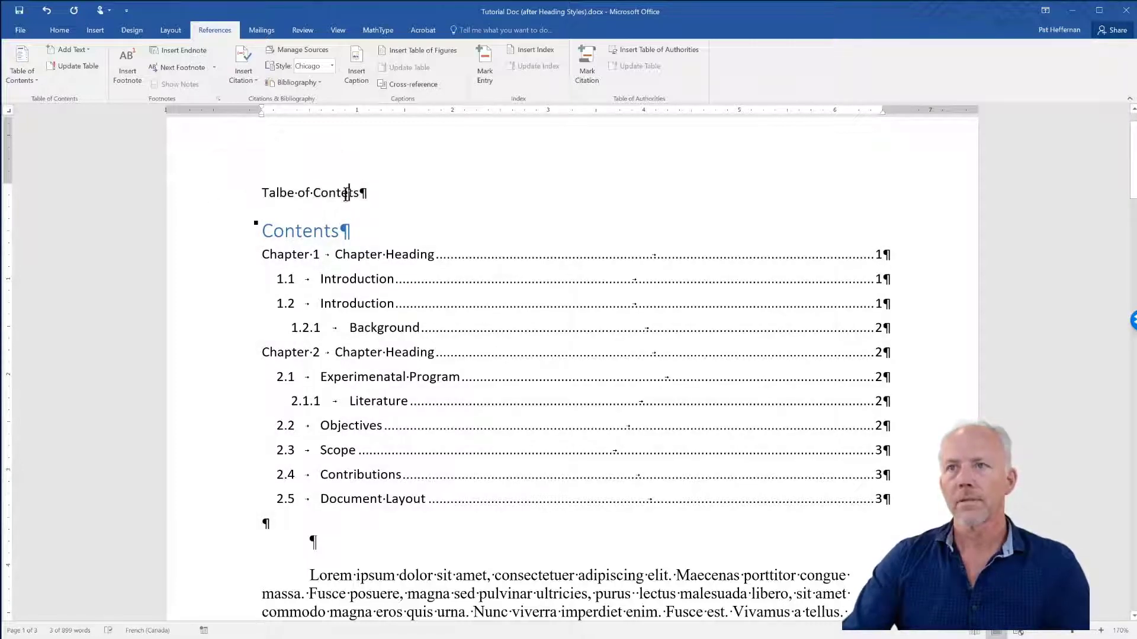
text(n)
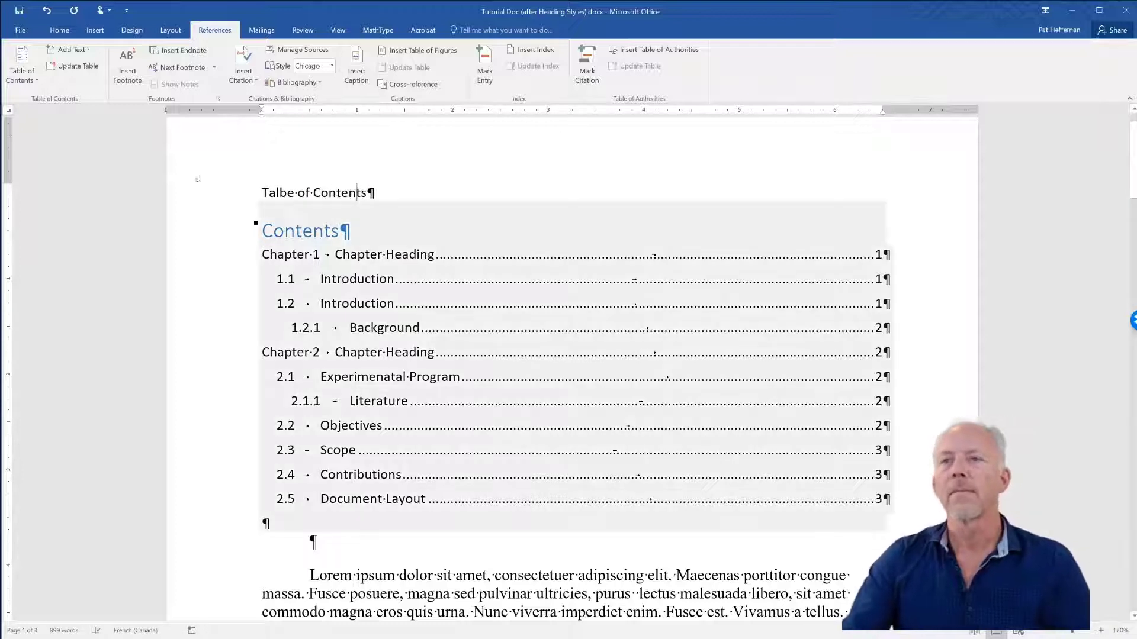
double_click(267, 192)
text(Table)
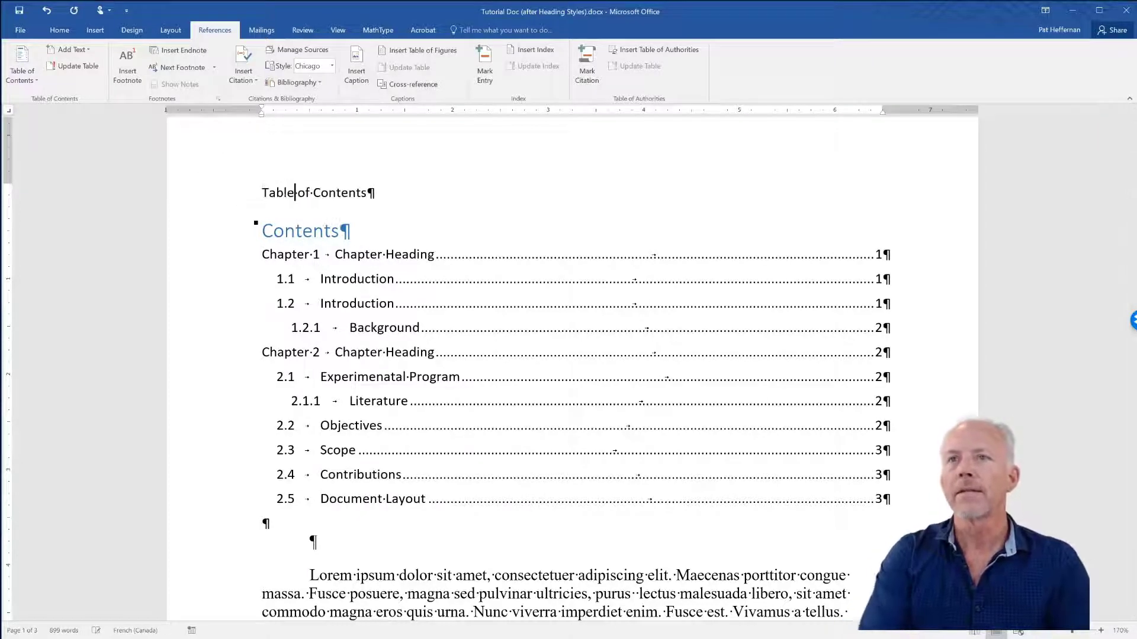
Apply the Heading 5 style to the new "Table of Contents" title line
click(215, 197)
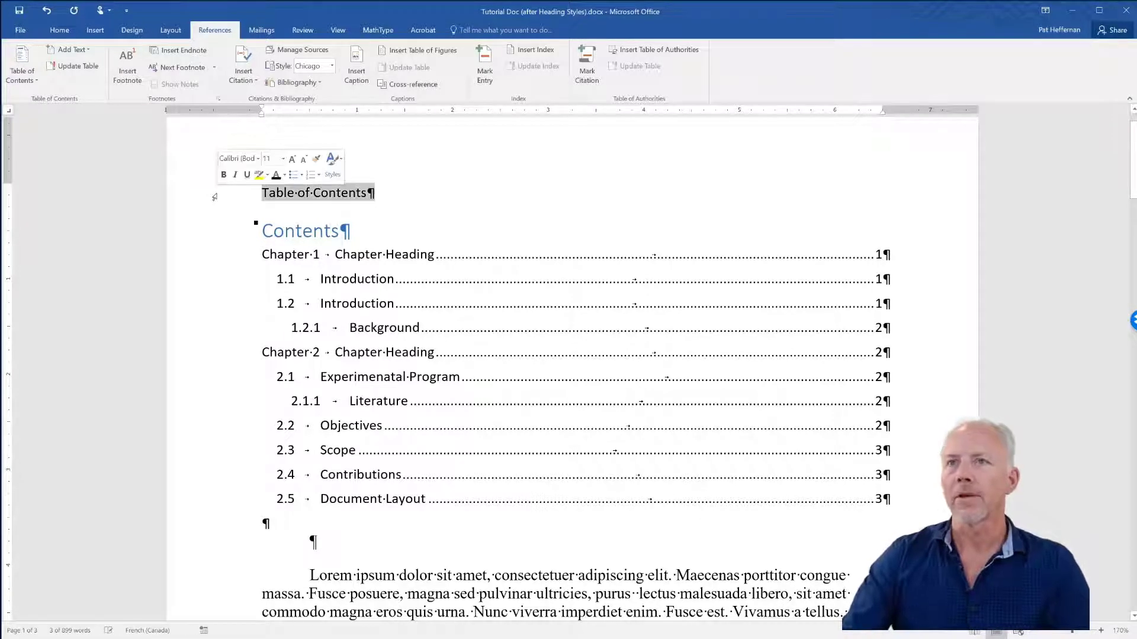
click(59, 30)
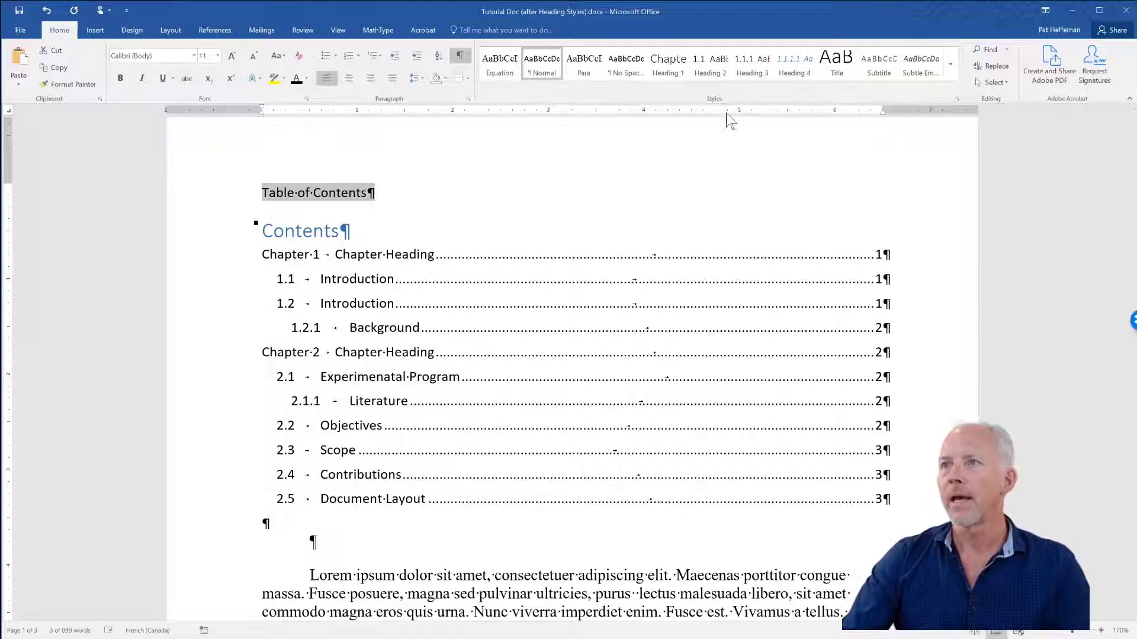
click(809, 74)
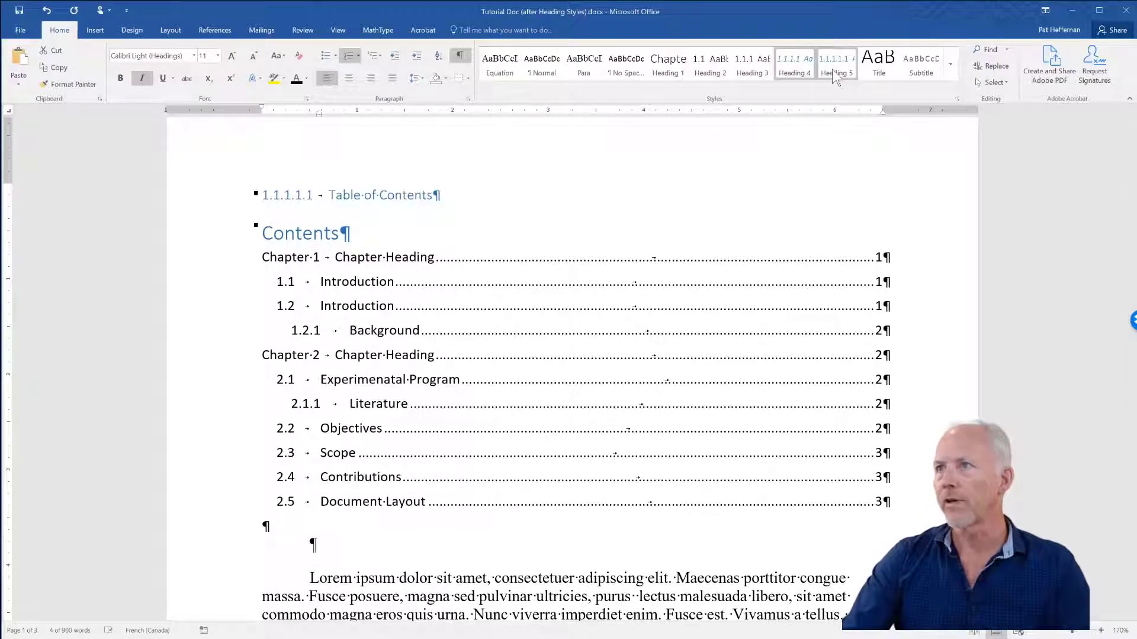
click(833, 68)
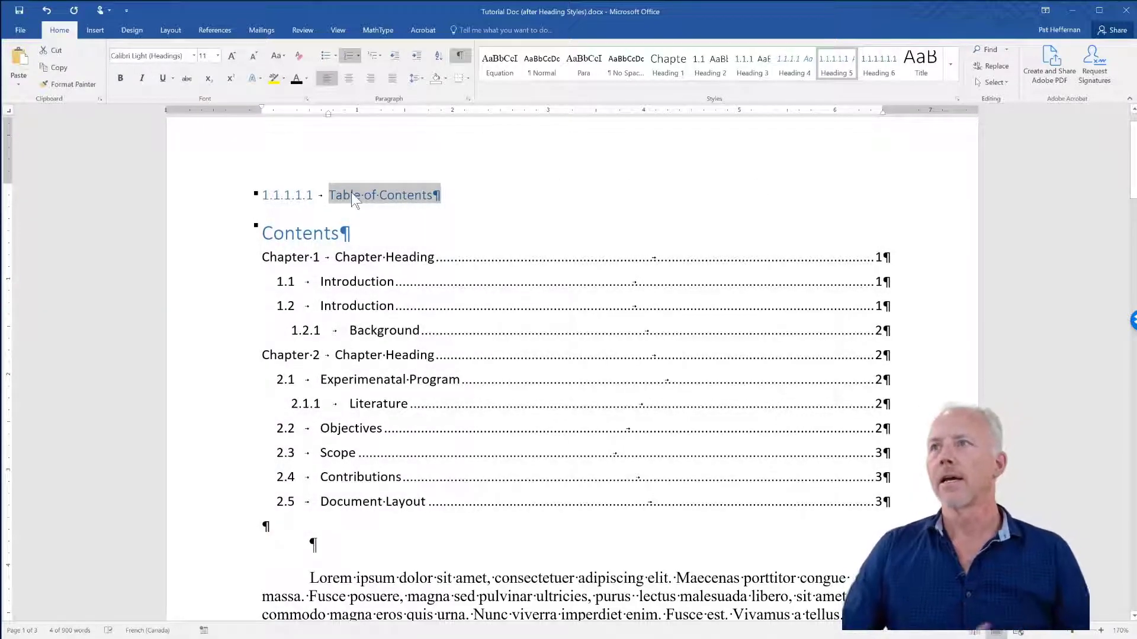
Format the "Table of Contents" title as black 16 pt text and remove its heading numbering
click(351, 193)
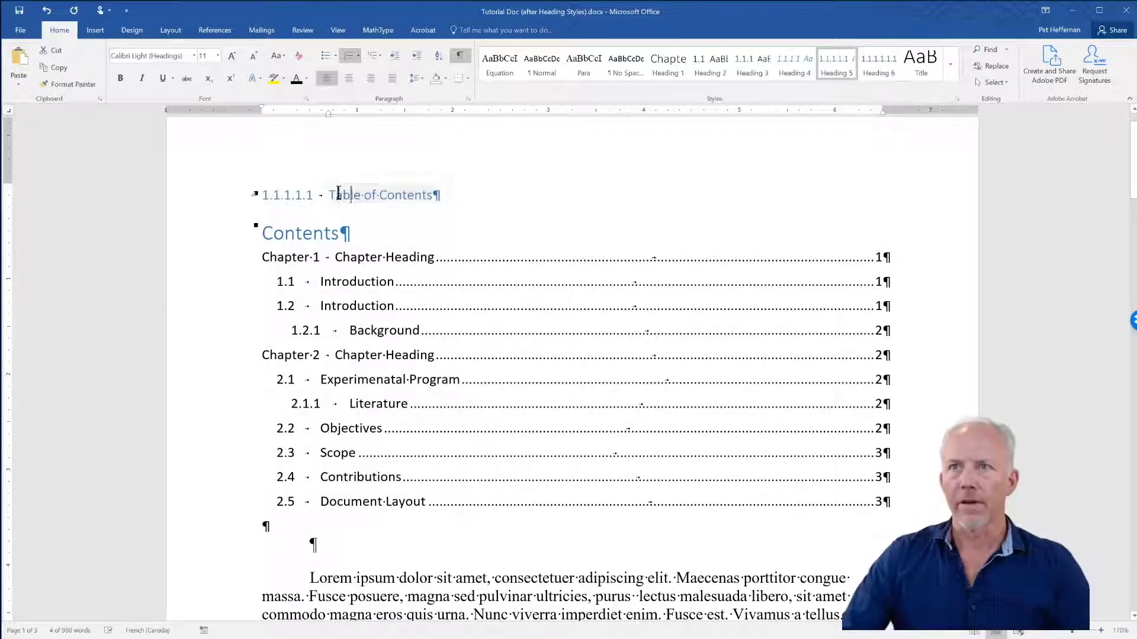
click(217, 195)
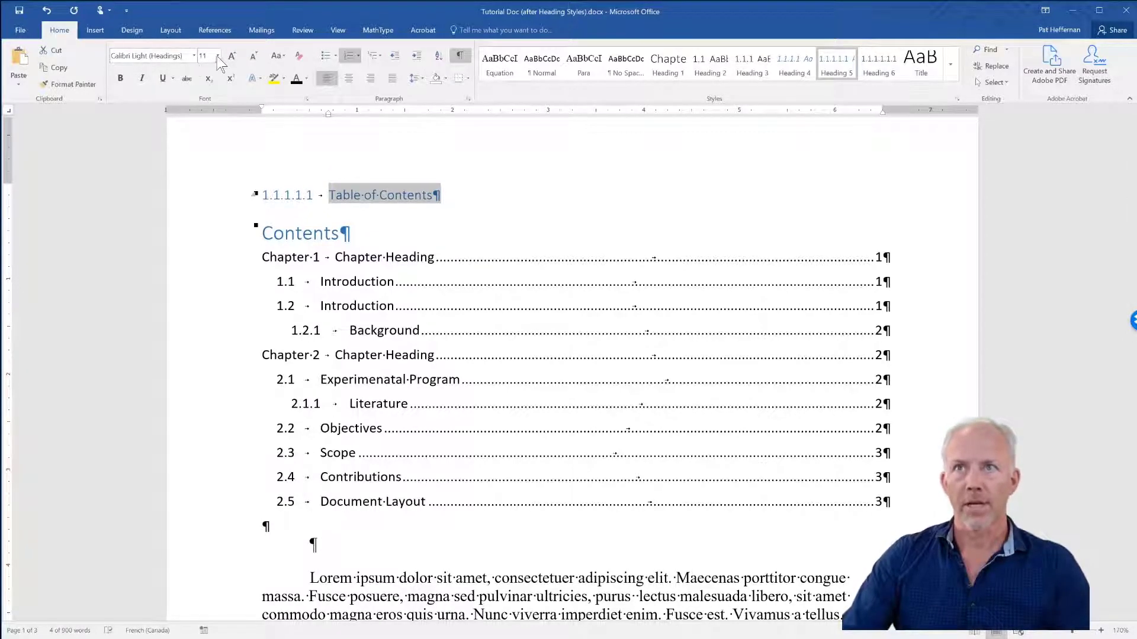
click(218, 56)
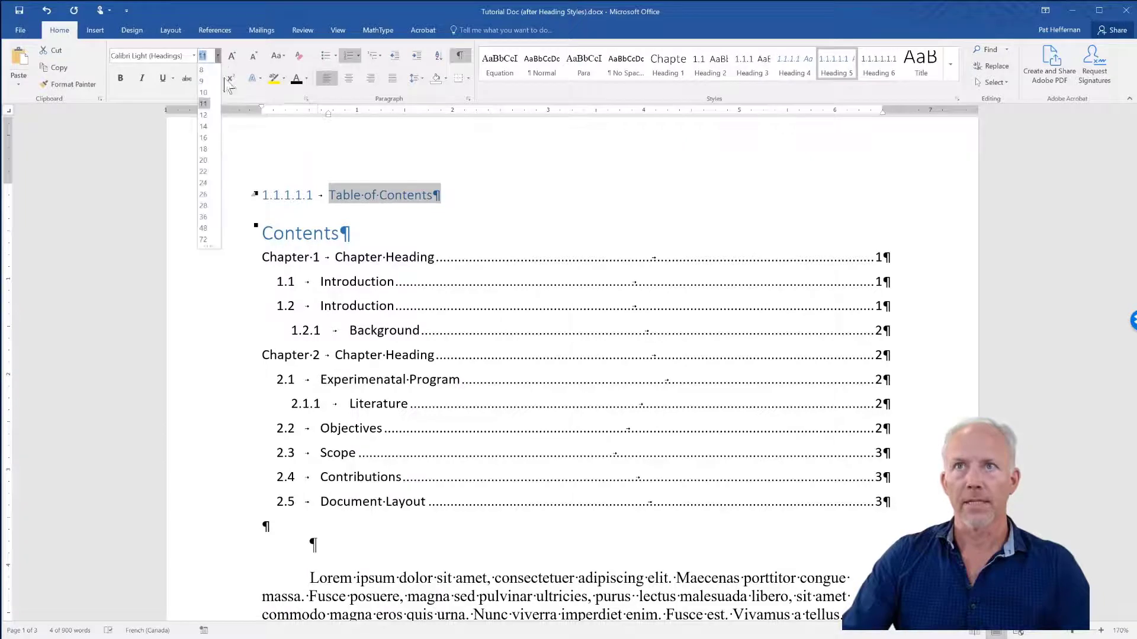
click(207, 137)
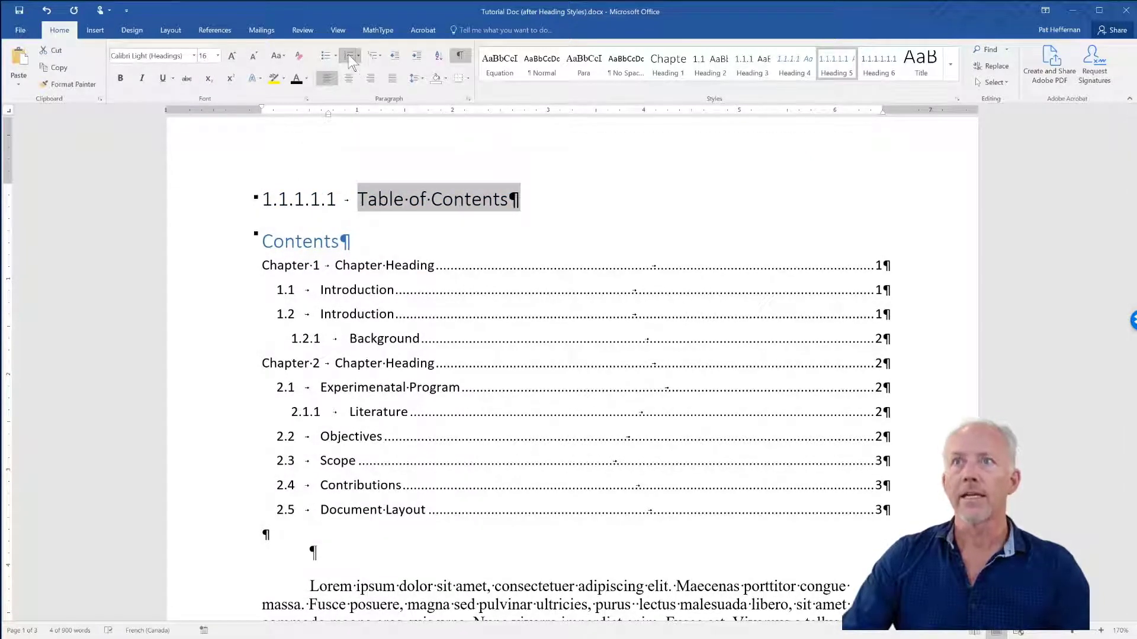
click(348, 57)
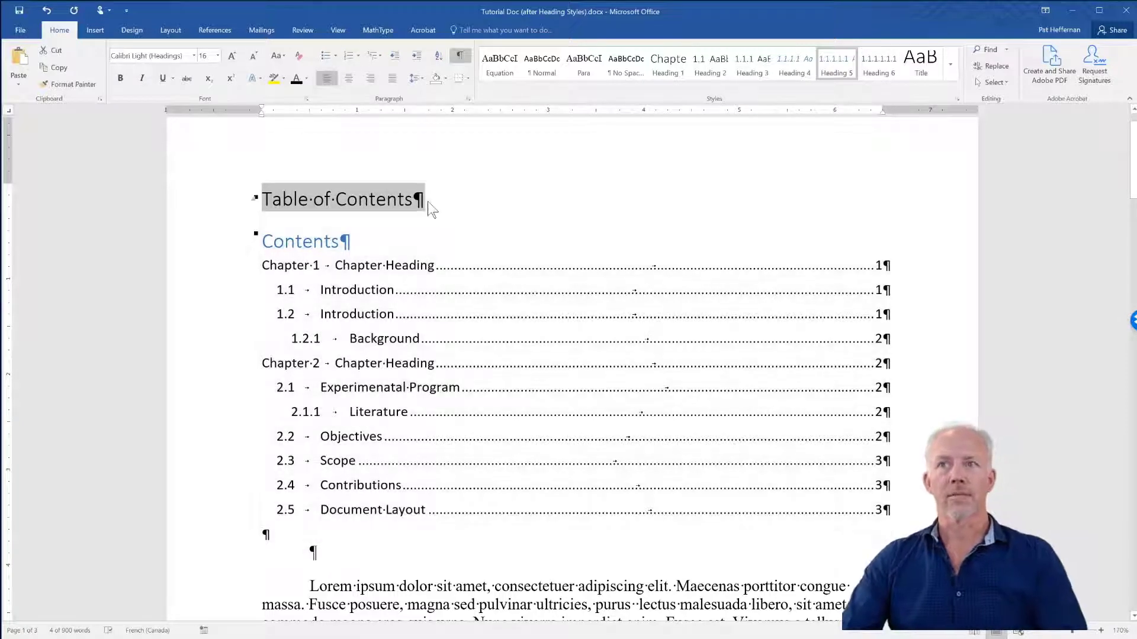
click(428, 199)
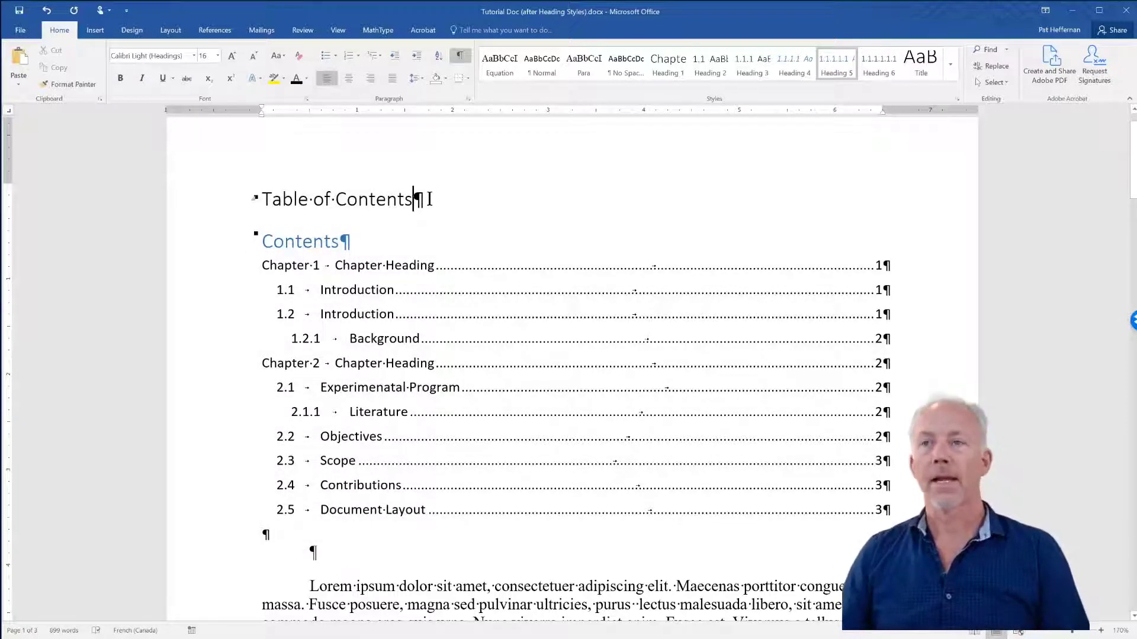
scroll(438, 223, down, 1)
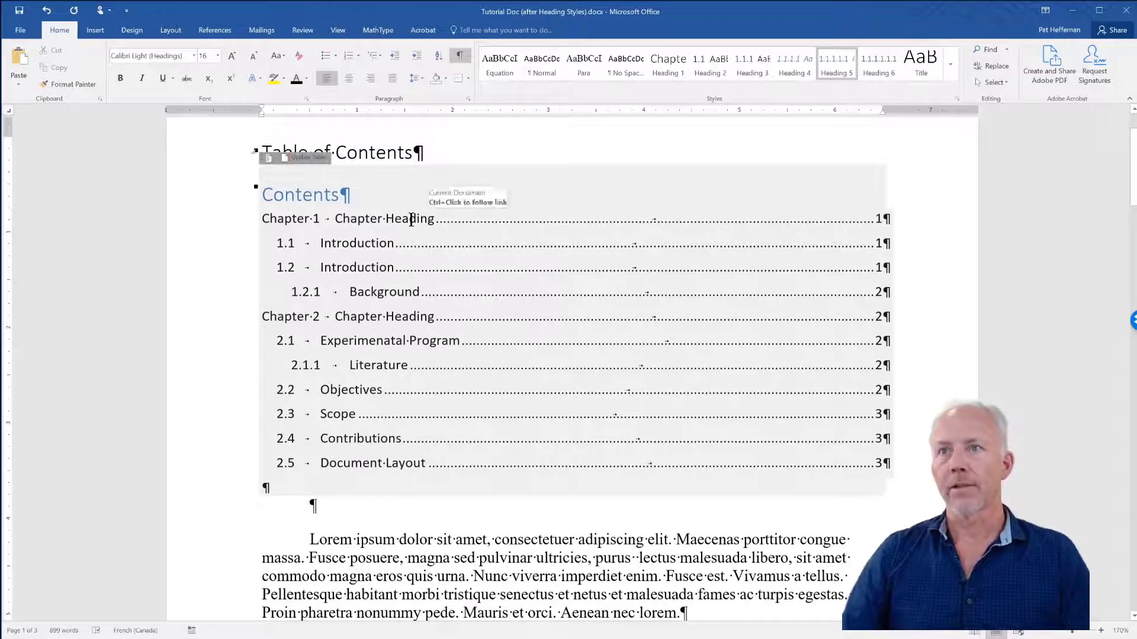
scroll(411, 221, up, 1)
click(347, 199)
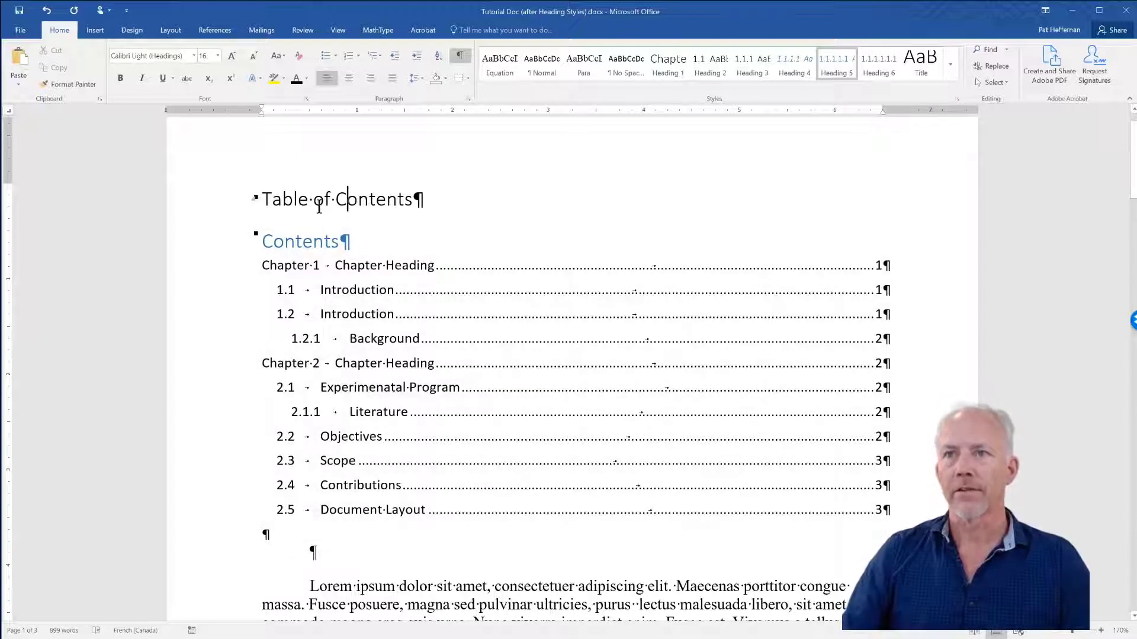
click(314, 201)
click(282, 200)
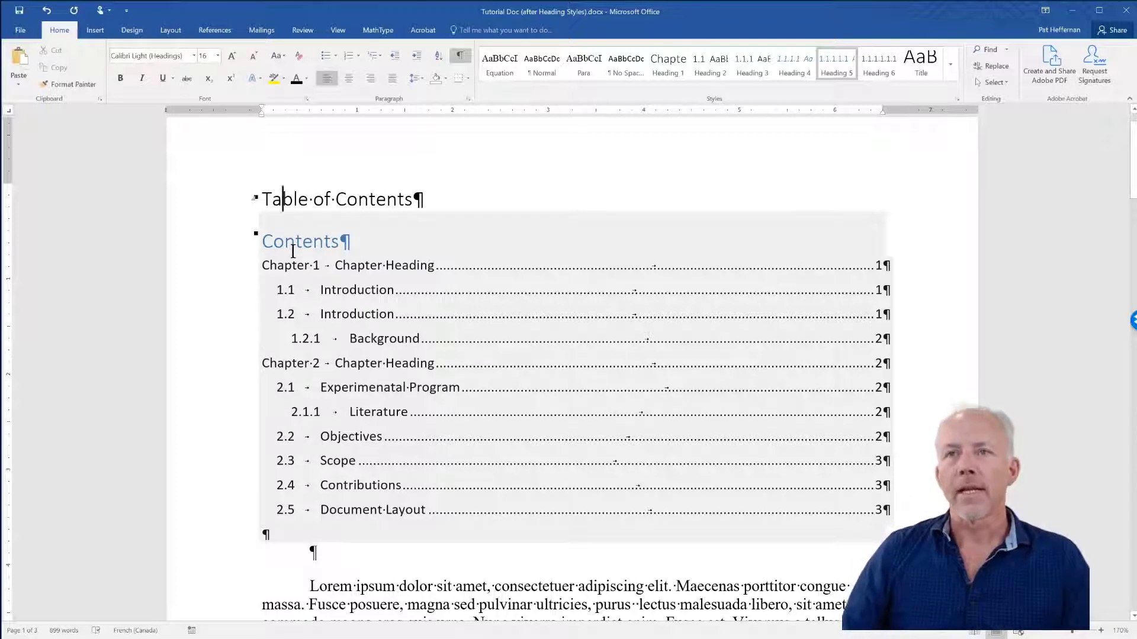
Update the entire table of contents so it includes the new title line's heading
click(404, 240)
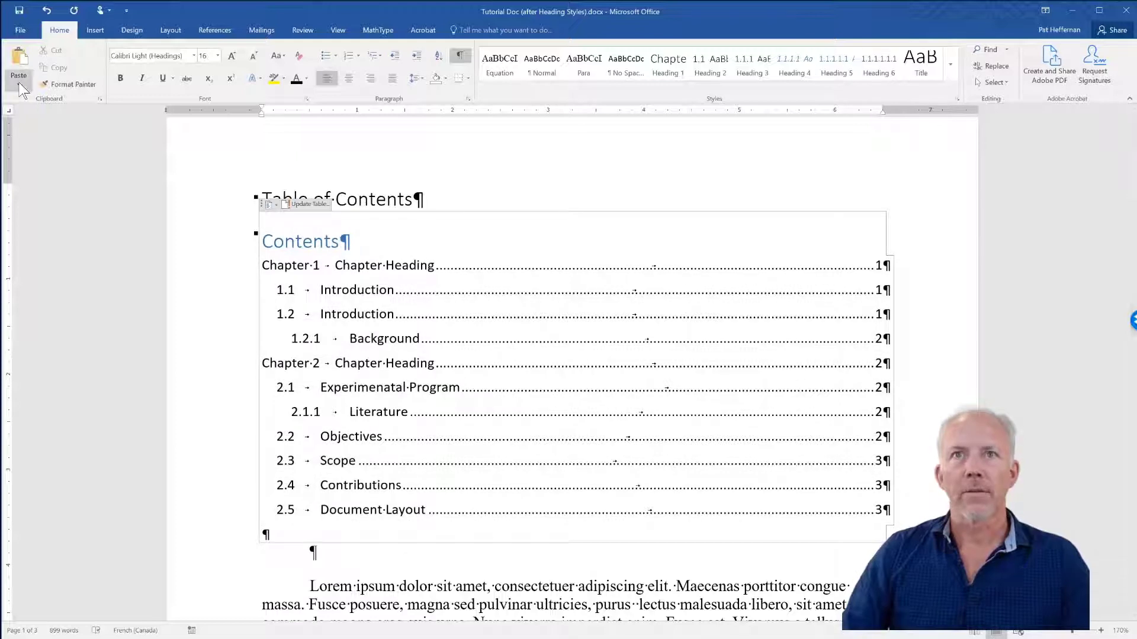
click(203, 28)
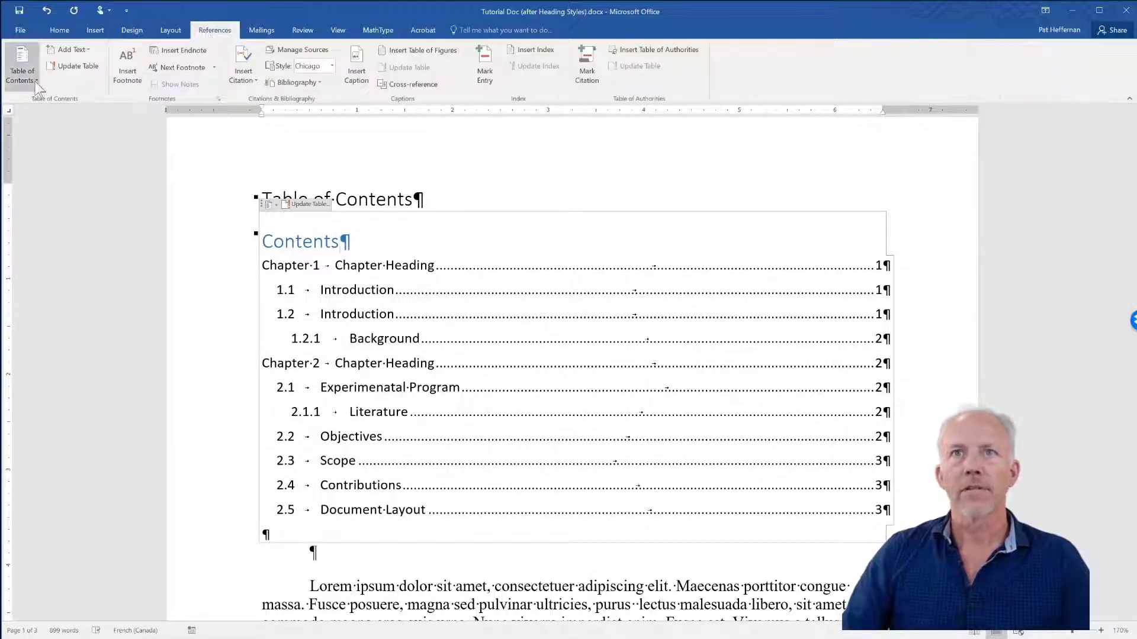
click(30, 82)
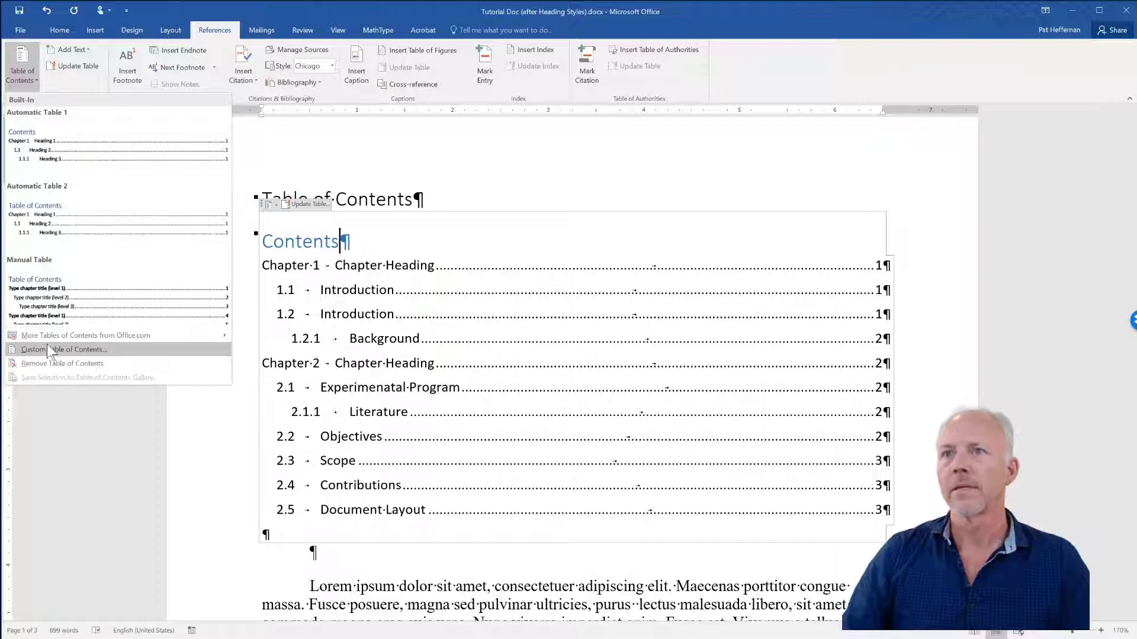
click(467, 169)
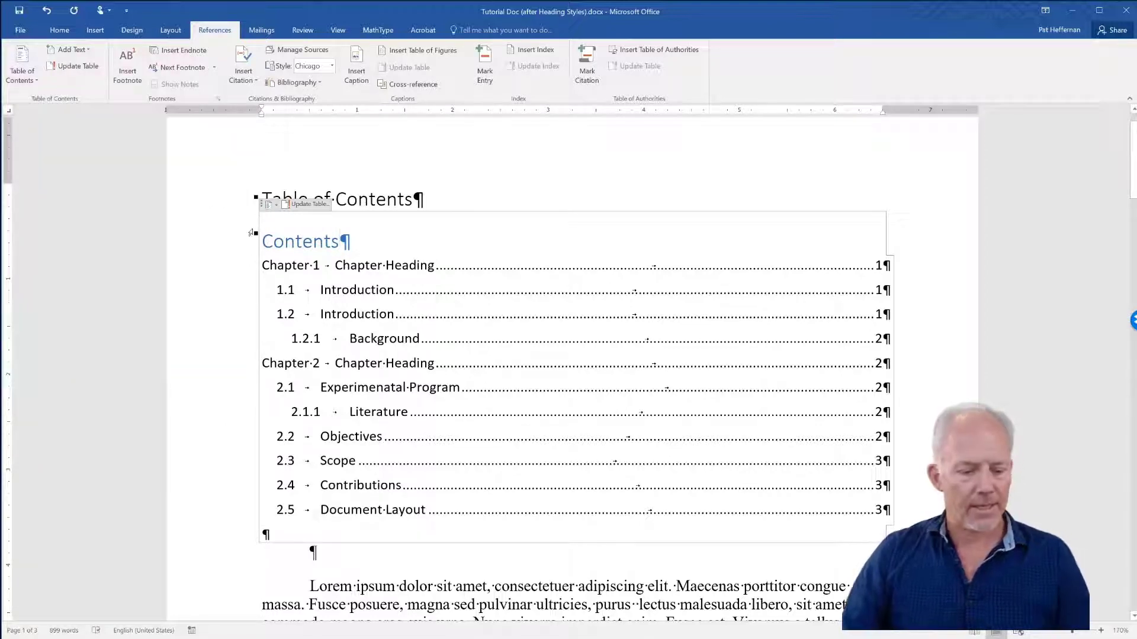
click(64, 66)
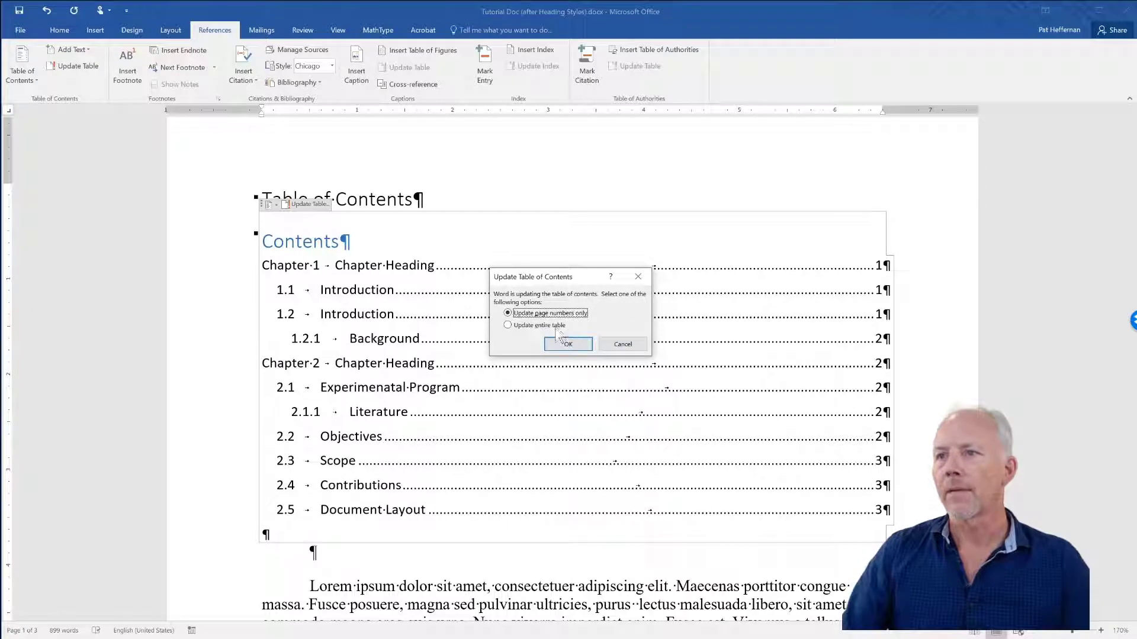
click(507, 325)
click(568, 344)
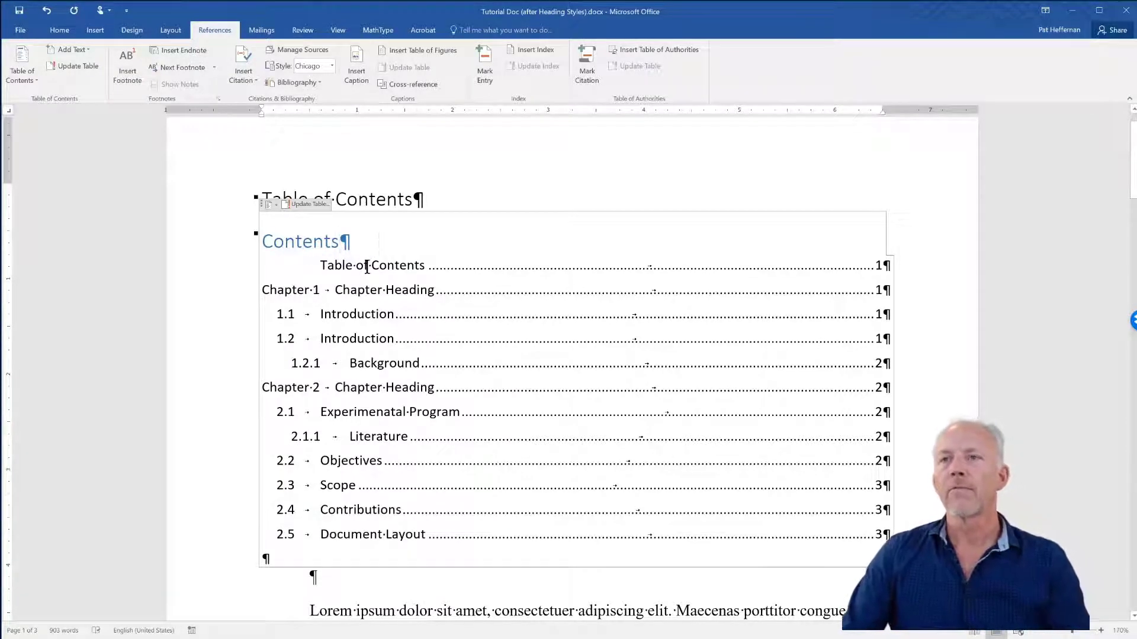
Display the full style list and align the "Table of Contents" entry's left indent with the page margin, level with the chapter entries
click(368, 267)
drag(322, 265, 430, 269)
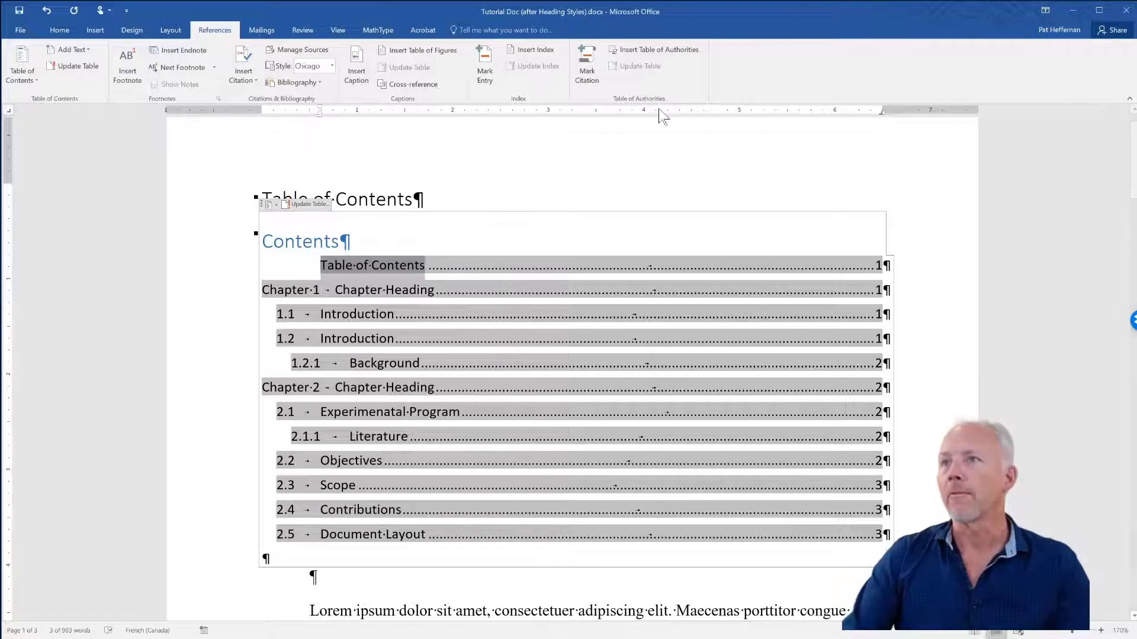
click(58, 30)
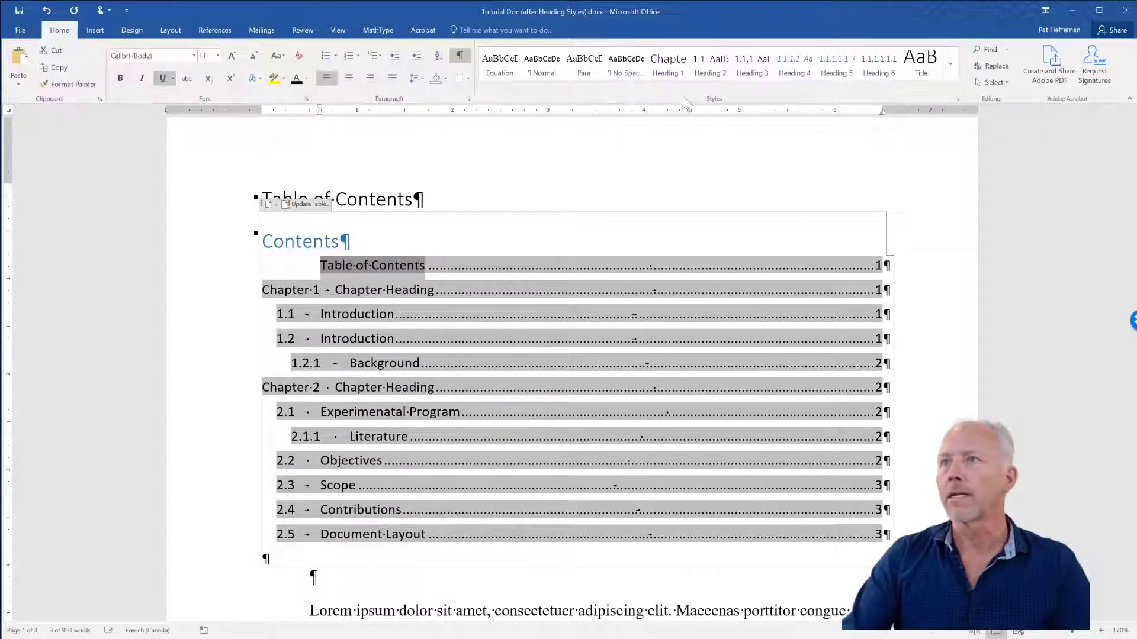
click(956, 100)
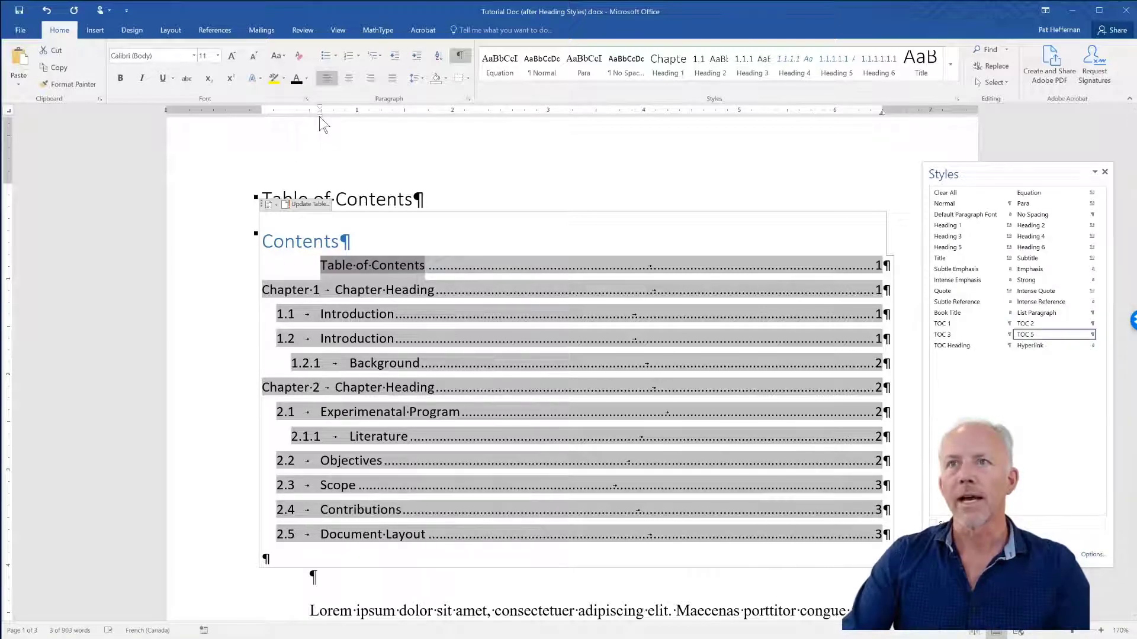
drag(320, 115, 264, 131)
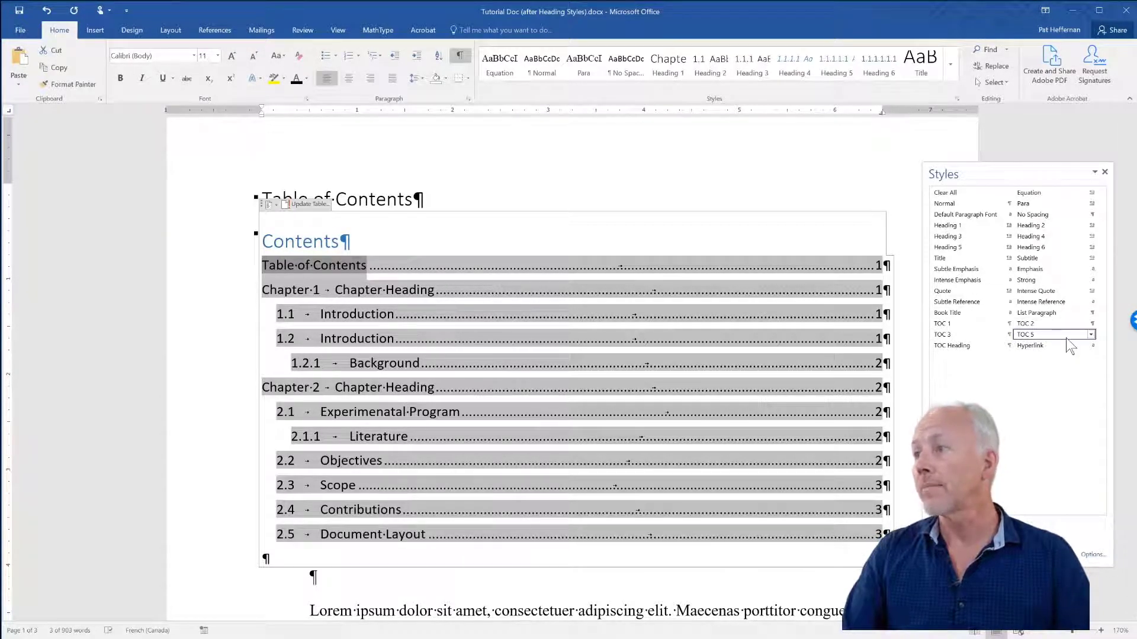
Update the TOC 5 style to match the re-indented "Table of Contents" entry
click(1090, 335)
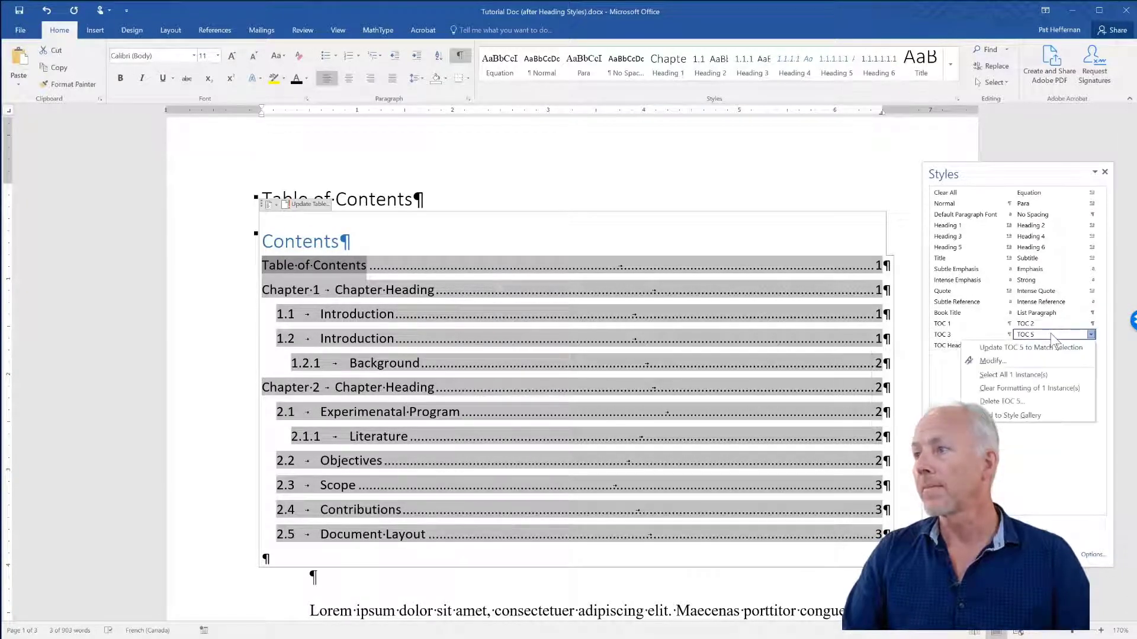
click(1011, 348)
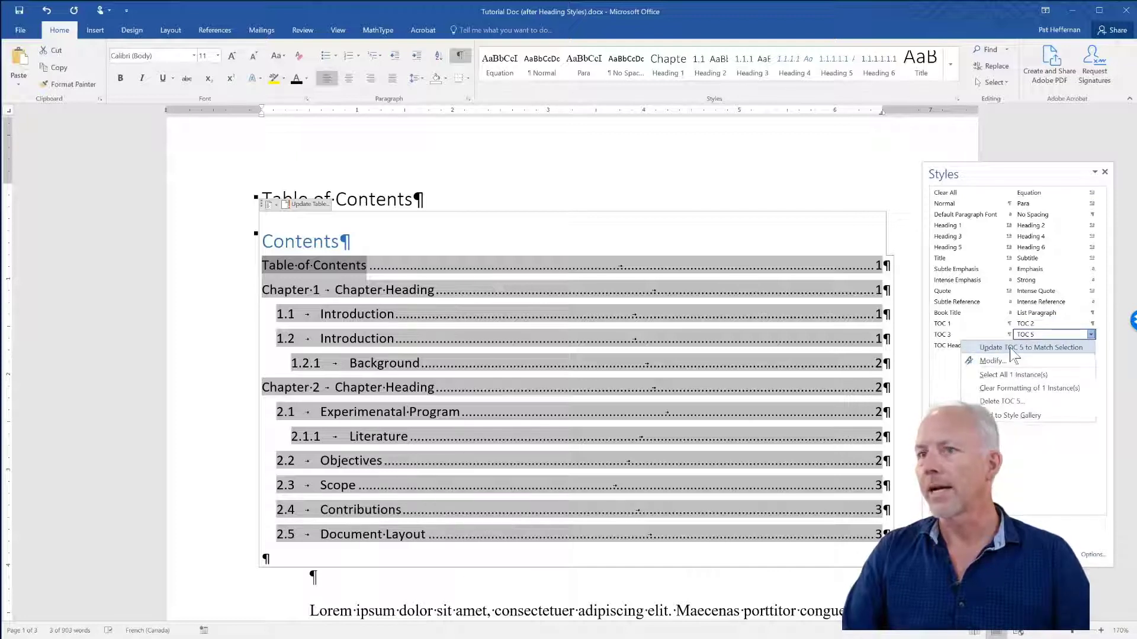
click(388, 248)
click(448, 201)
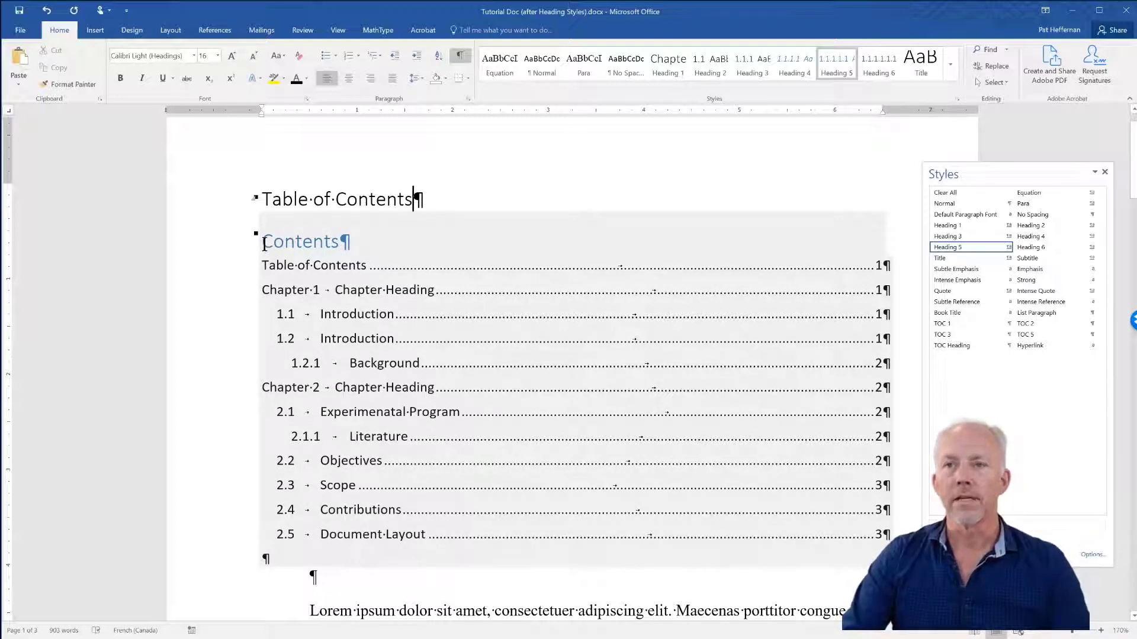
Clear the TOC Heading formatting from the built-in "Contents" heading above the table entries
drag(264, 245, 352, 242)
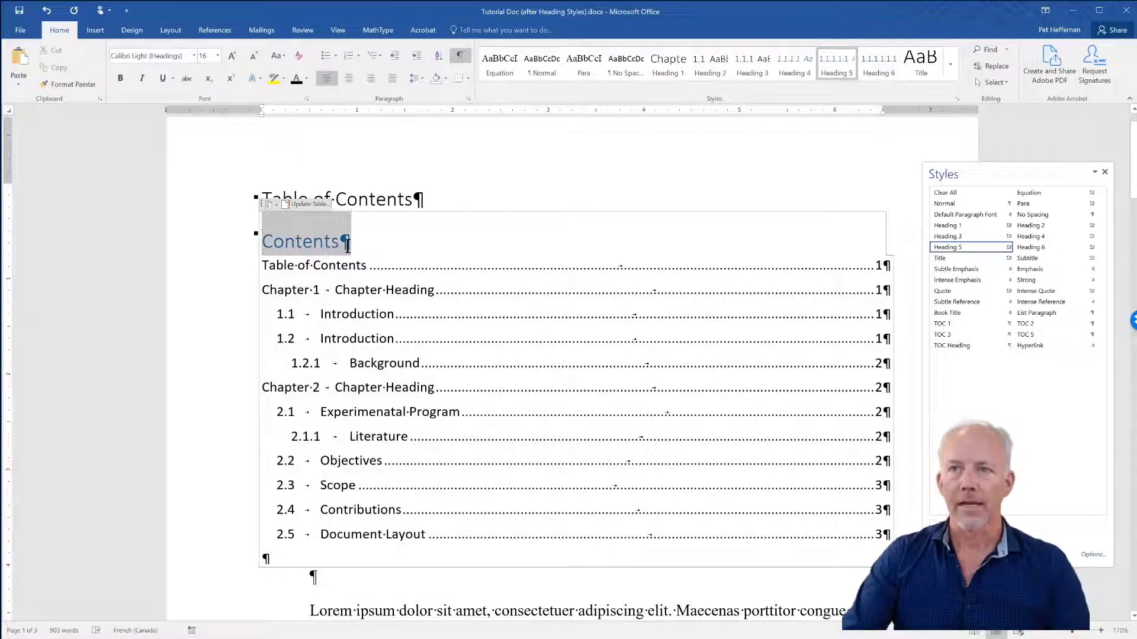
click(214, 29)
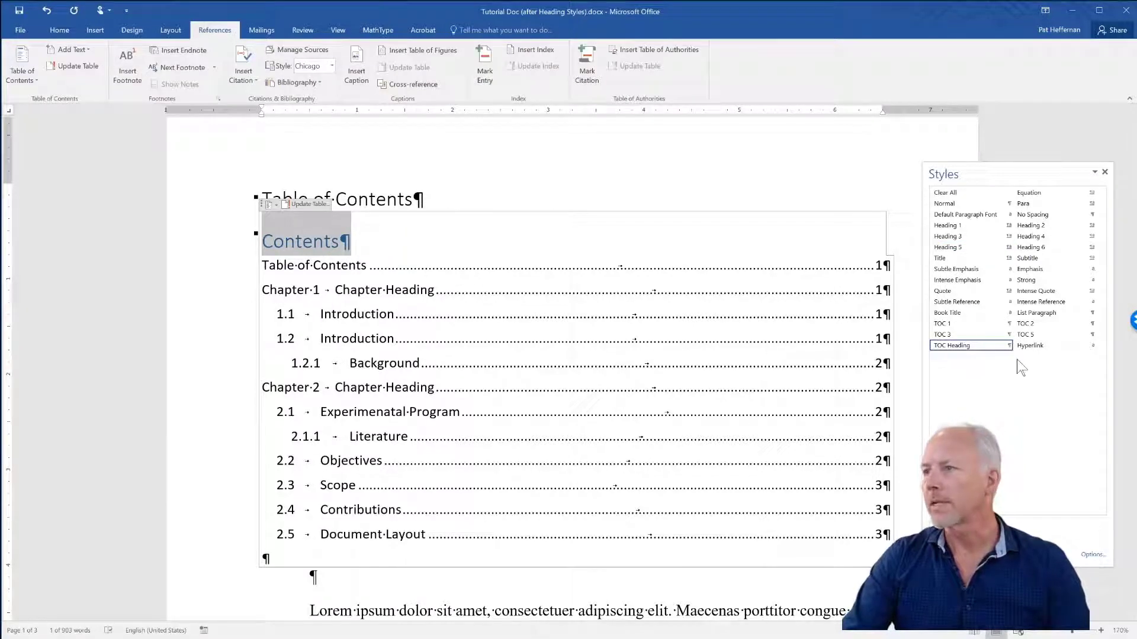
mouse_move(965, 351)
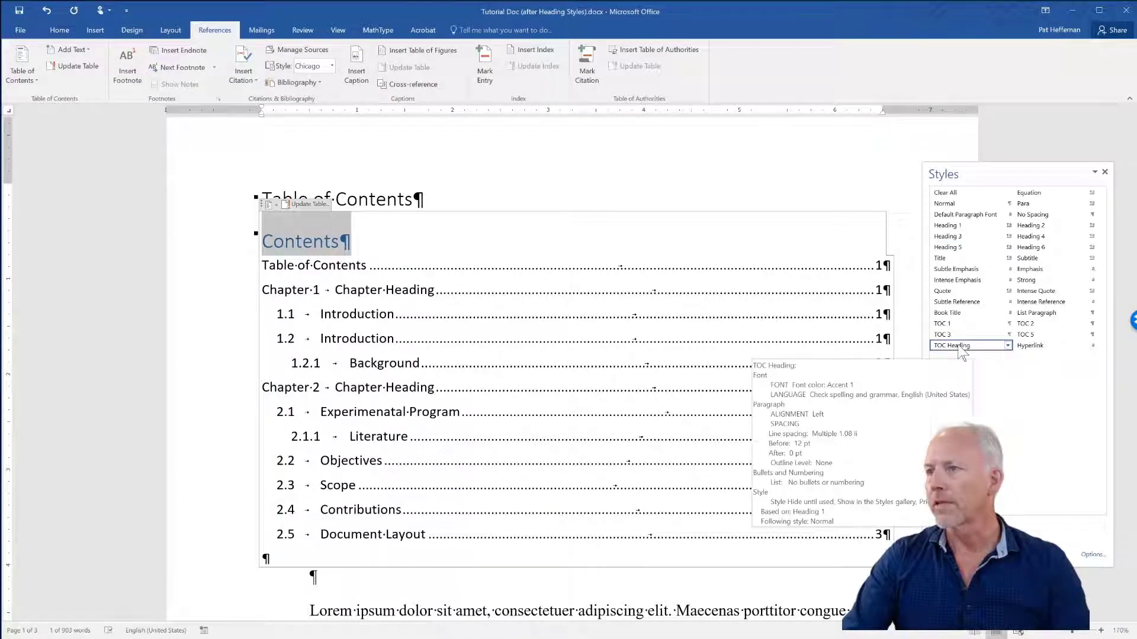
click(1008, 347)
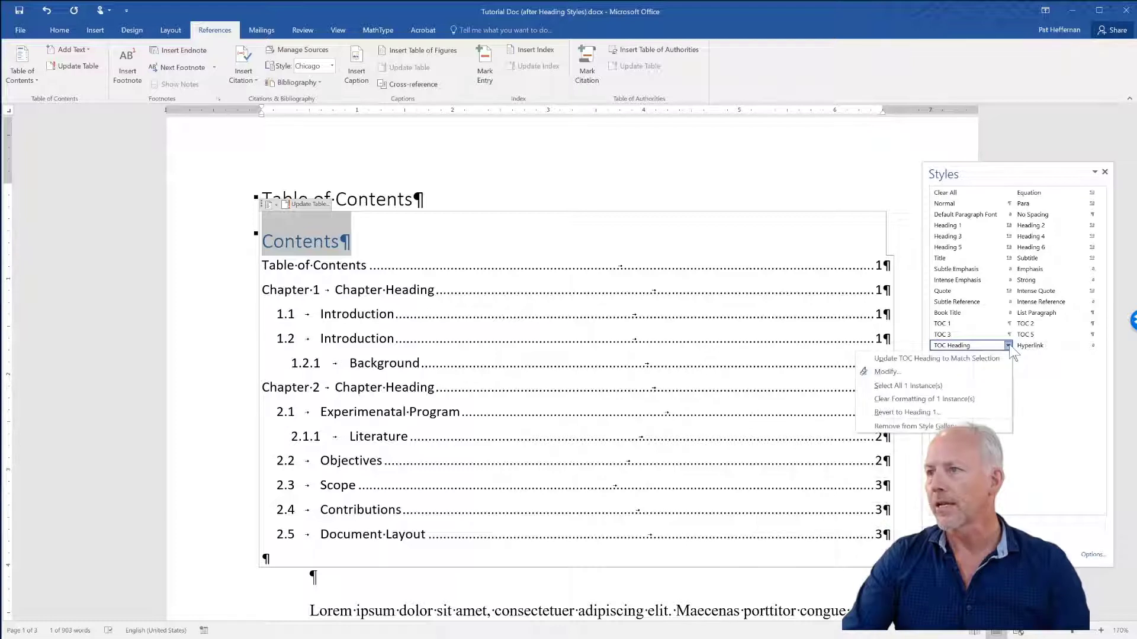
click(938, 399)
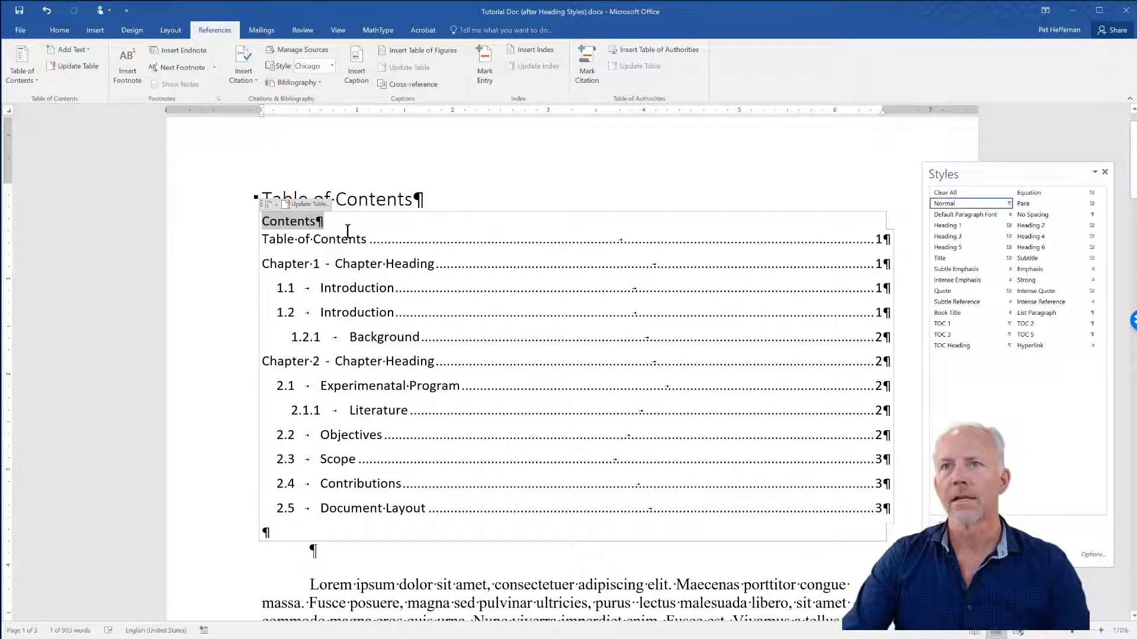
click(348, 236)
click(341, 220)
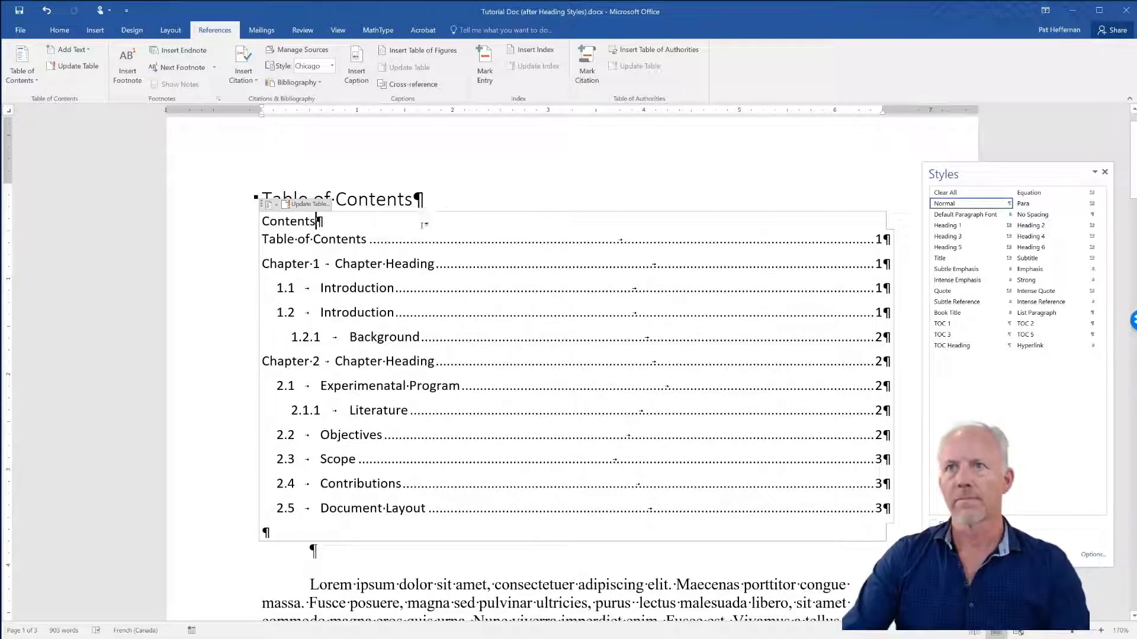
Set the "Table of Contents" title's paragraph spacing to 0 pt before and 36 pt after
click(424, 198)
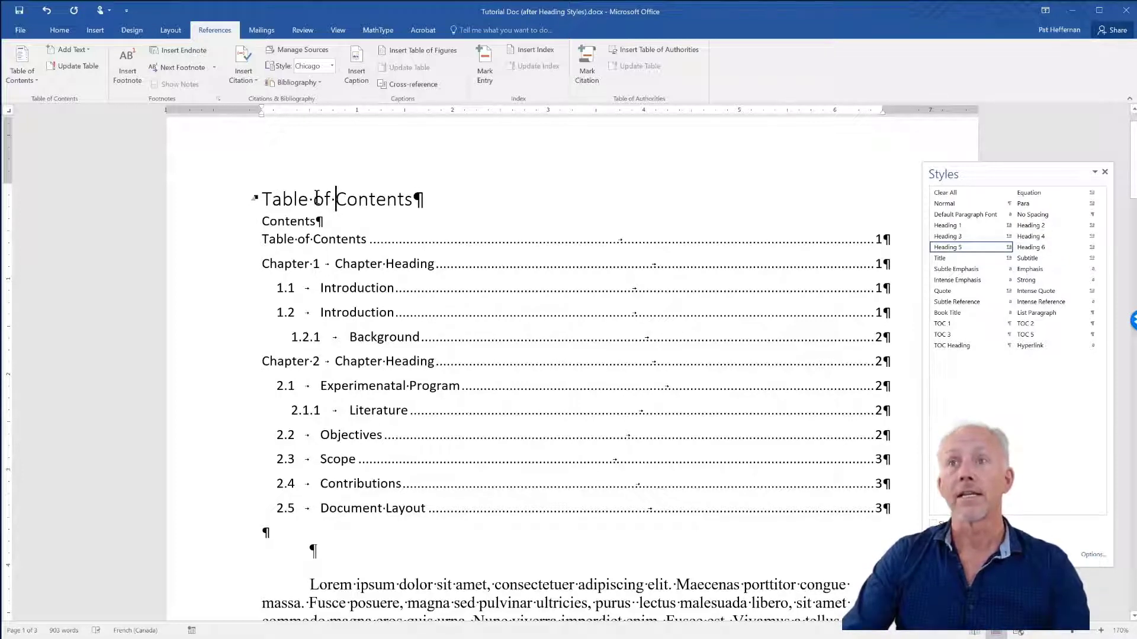
click(59, 30)
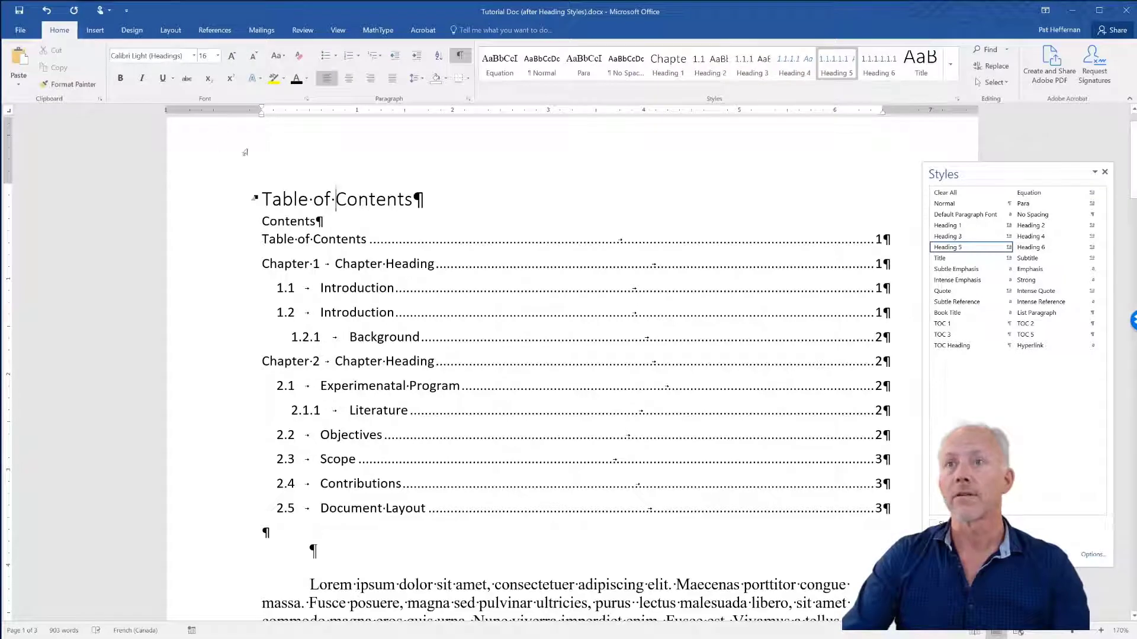
click(468, 98)
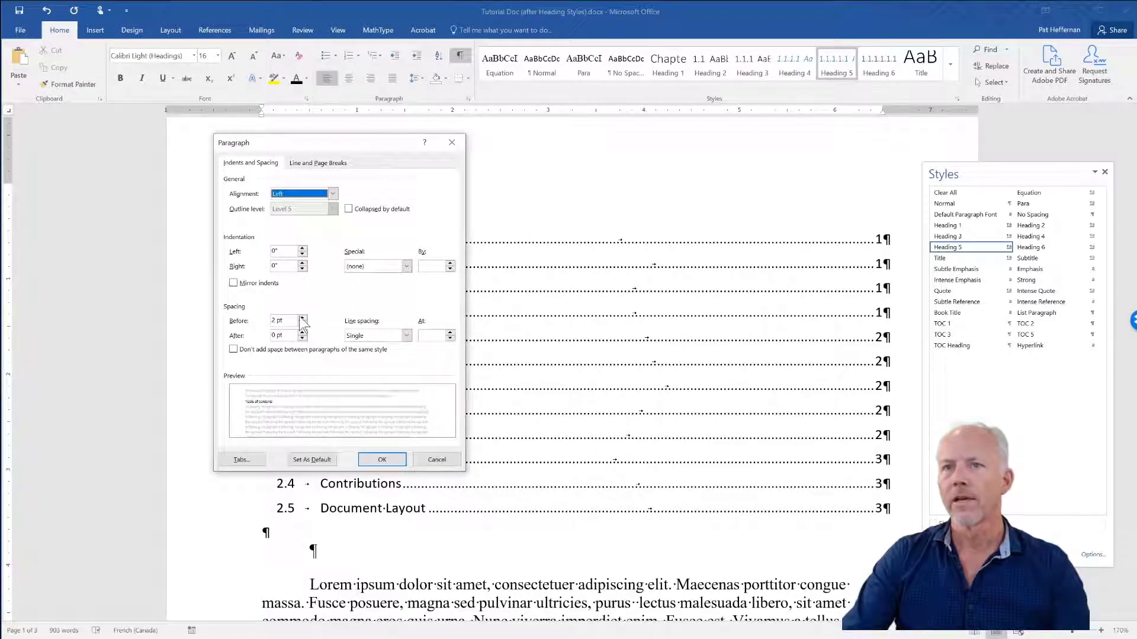
click(302, 324)
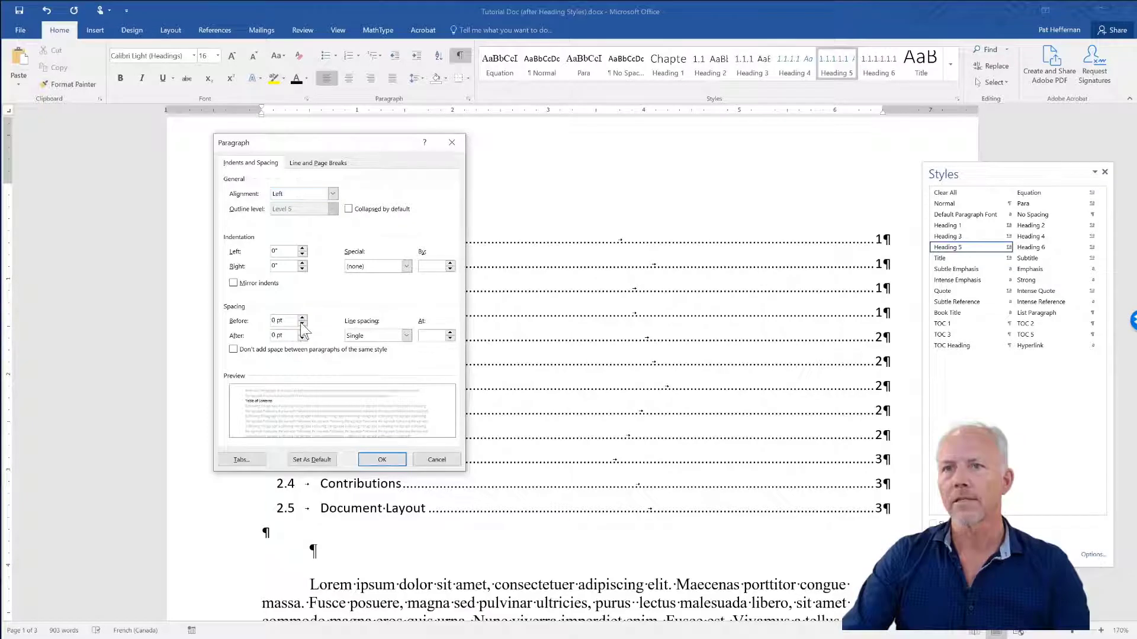
click(303, 333)
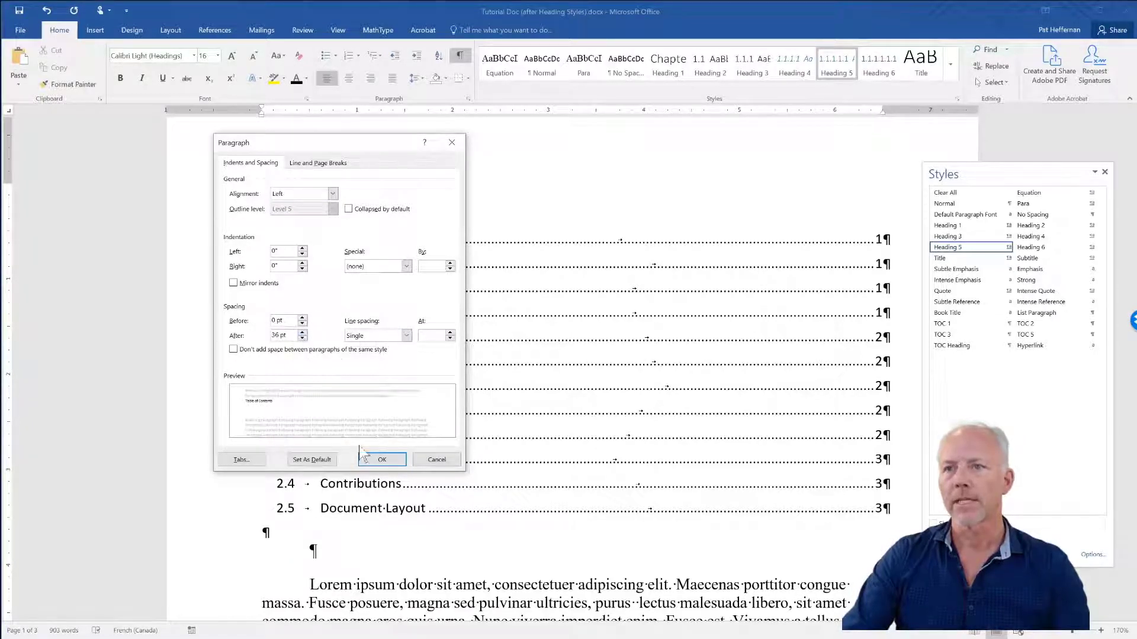
click(381, 458)
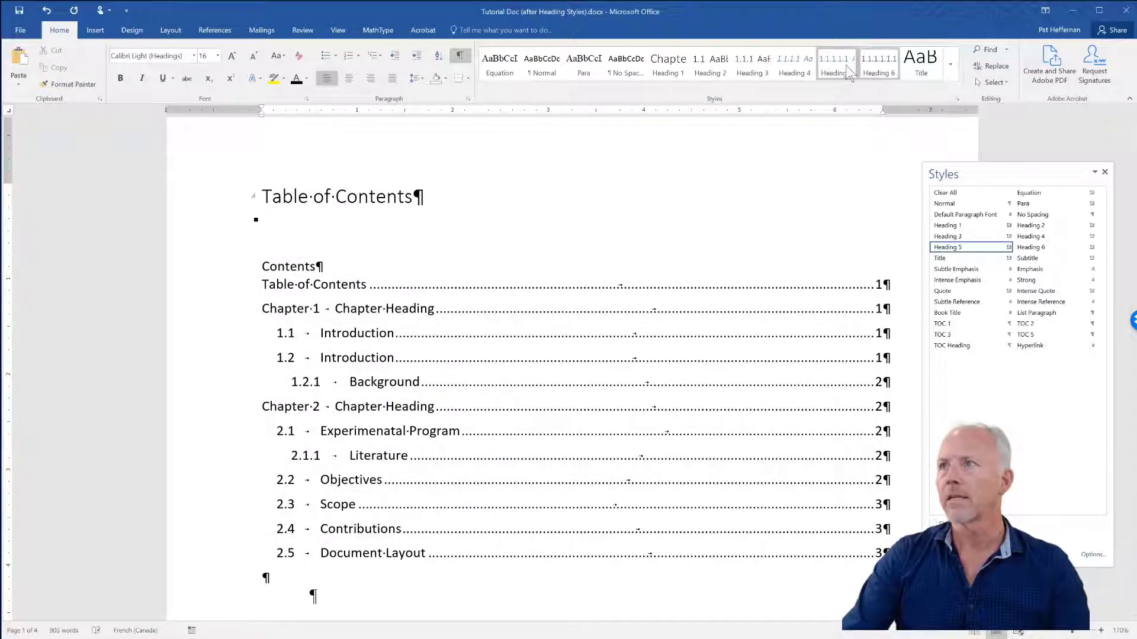
Update the Heading 5 style to match the "Table of Contents" title's formatting
right_click(840, 65)
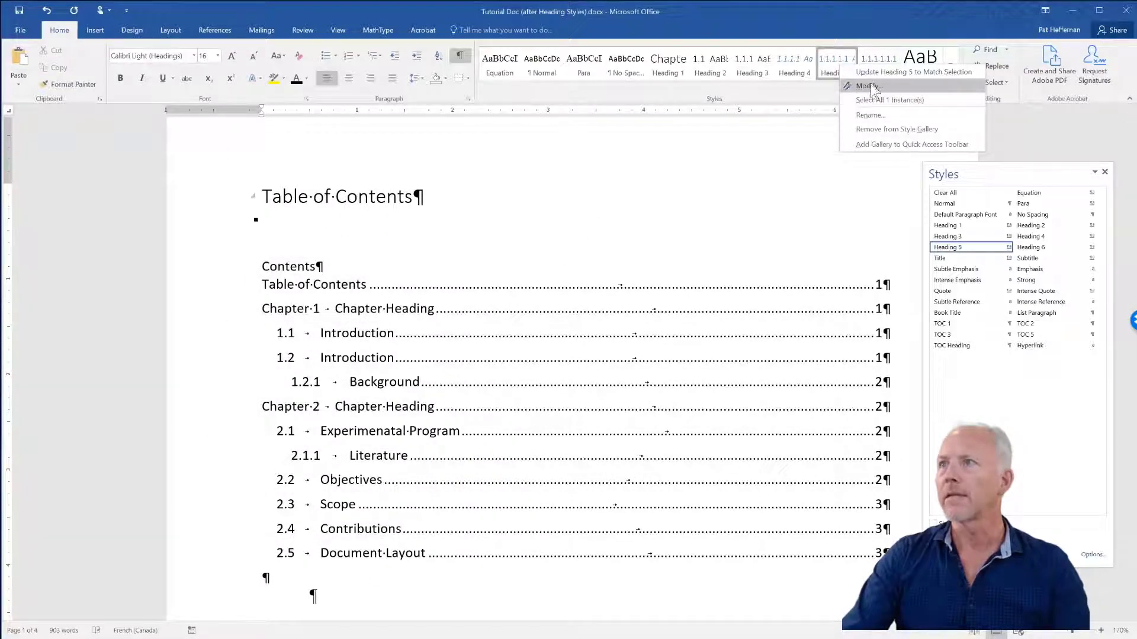
click(888, 72)
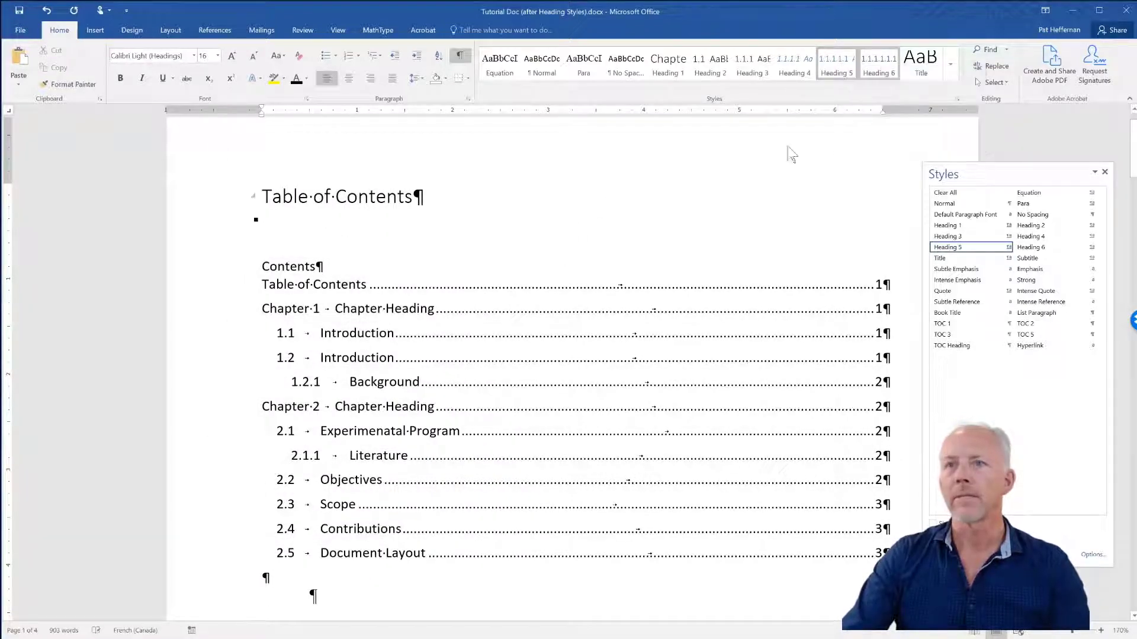
click(393, 256)
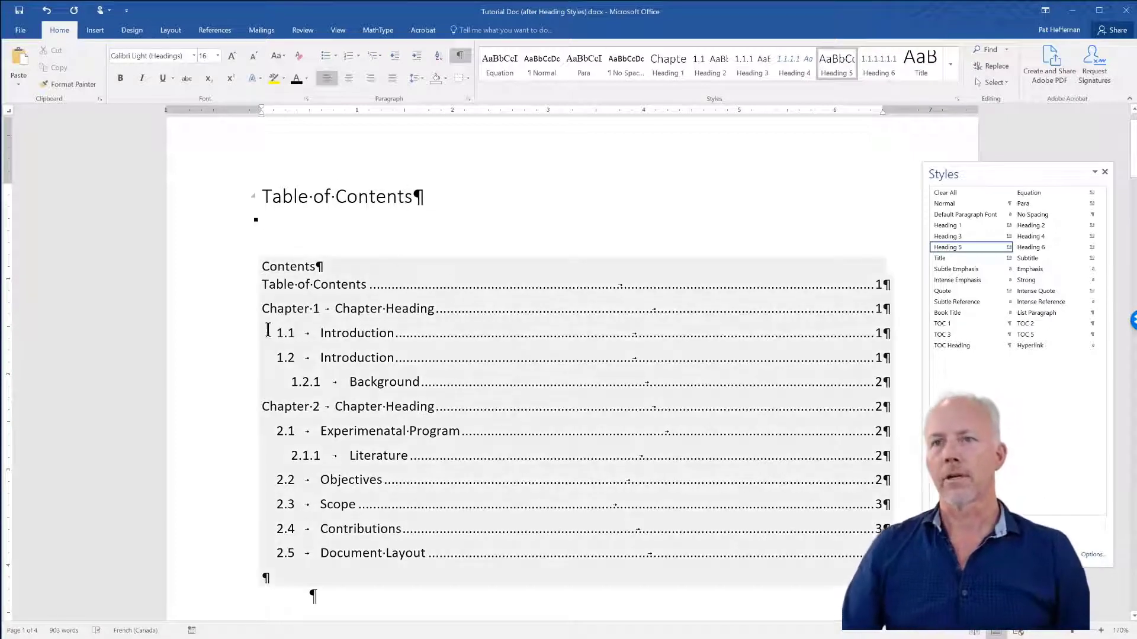
Update the entire table of contents to refresh its entries and page numbers
drag(225, 333, 226, 554)
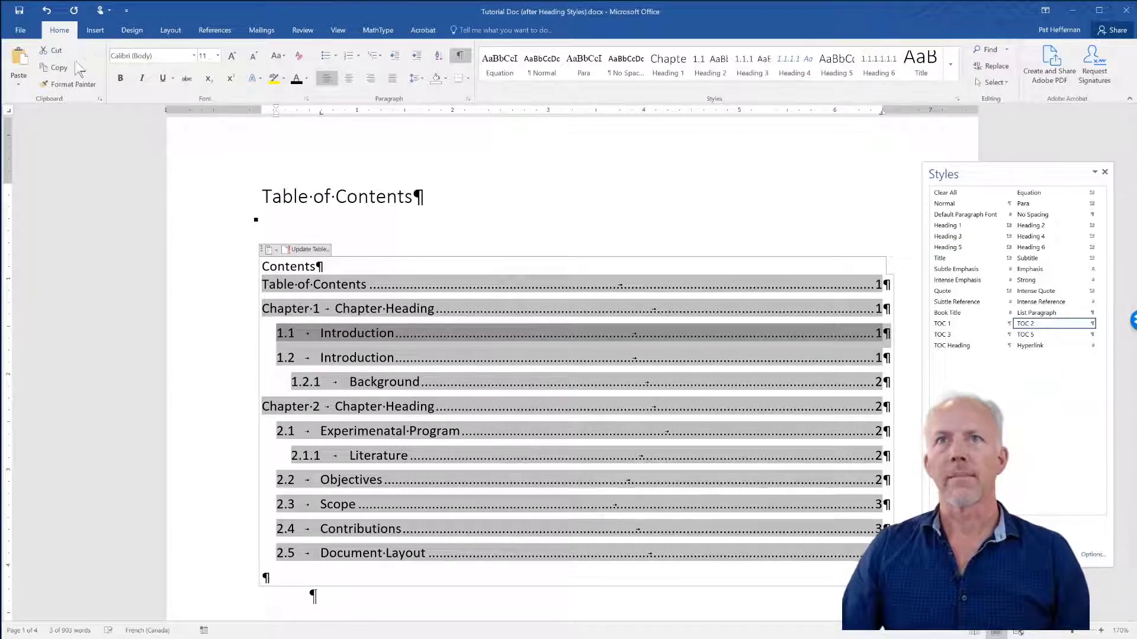
click(27, 32)
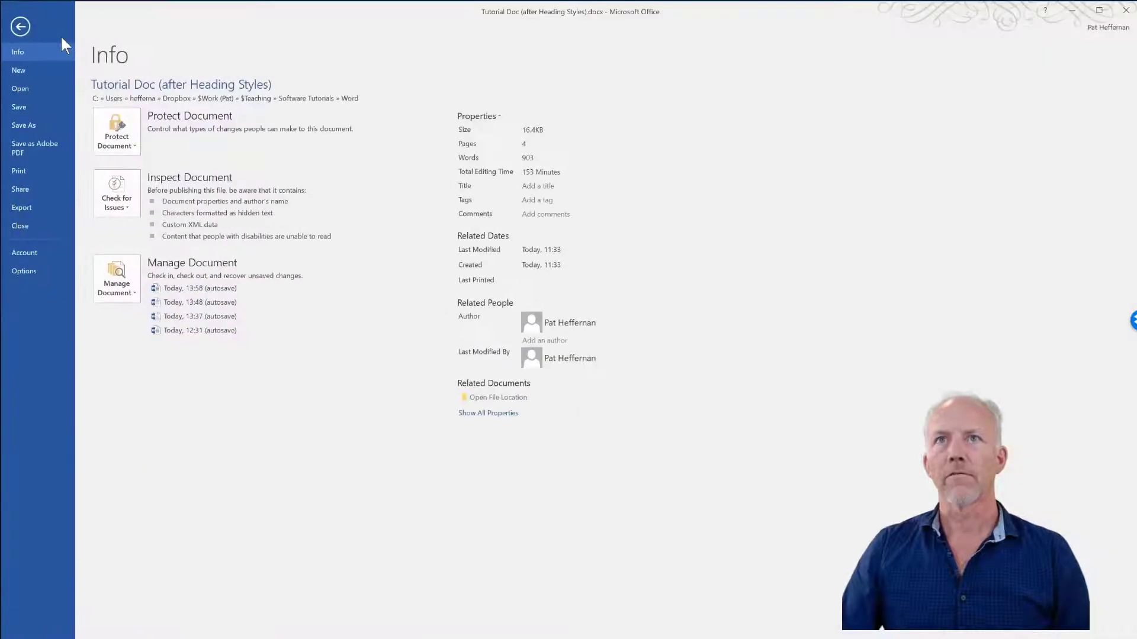
click(21, 26)
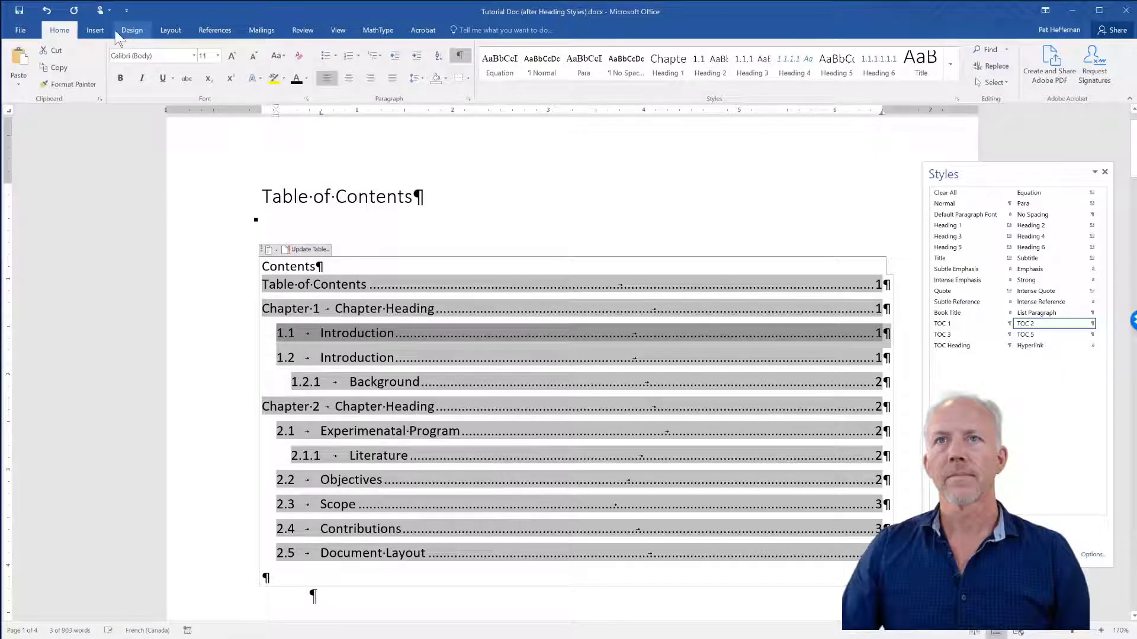
click(216, 30)
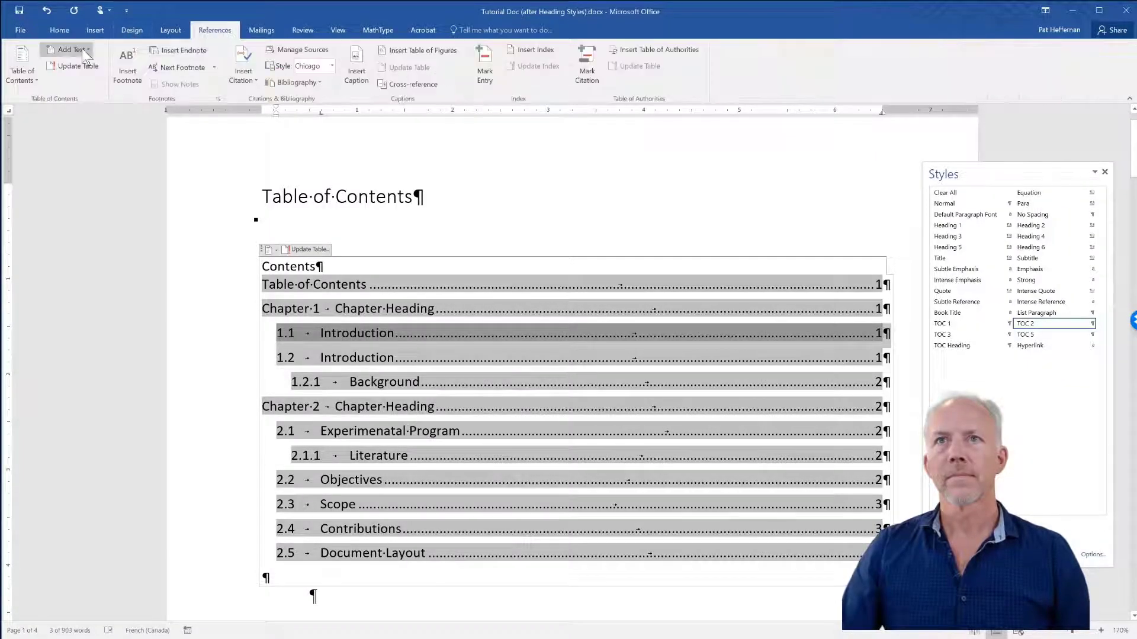
click(78, 66)
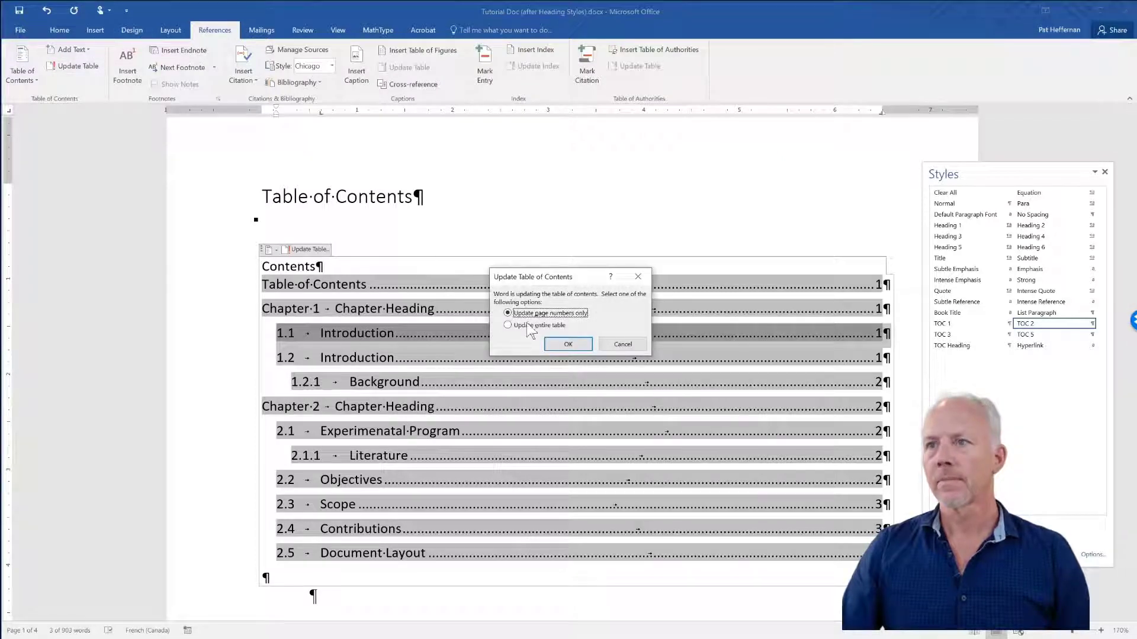
click(562, 345)
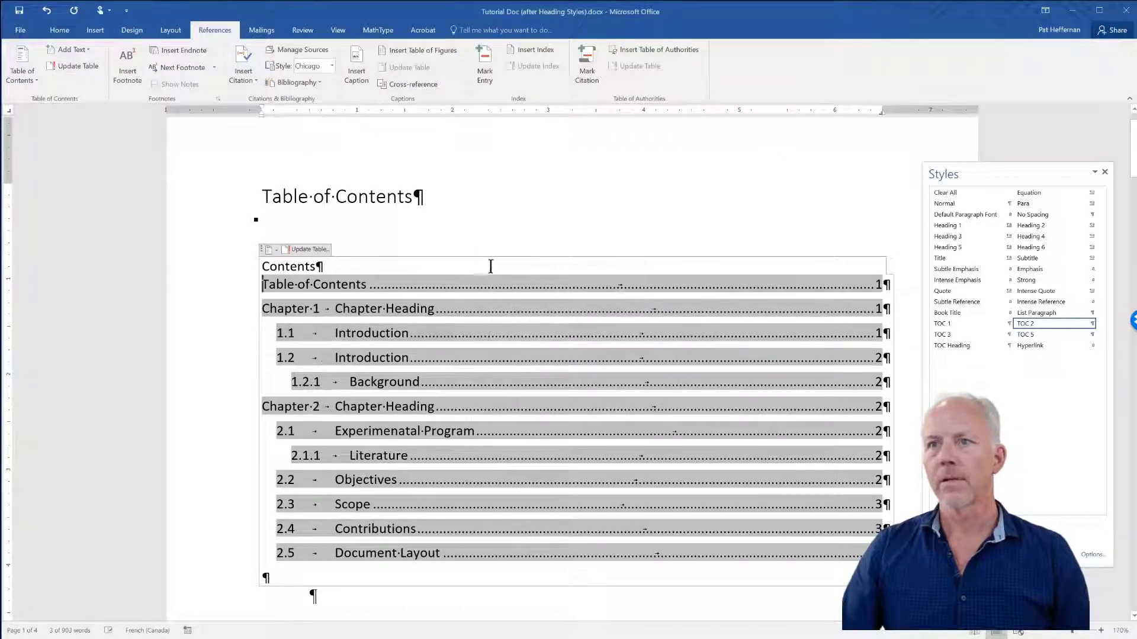
click(445, 241)
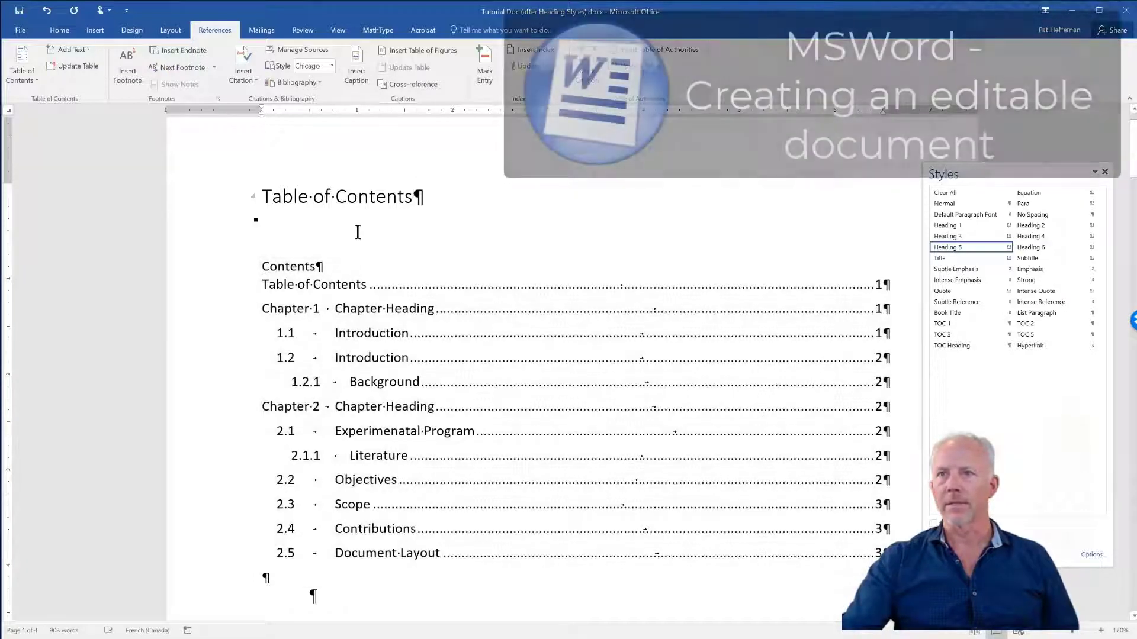
Delete the word "Contents" from the line above the table of contents entries
click(291, 267)
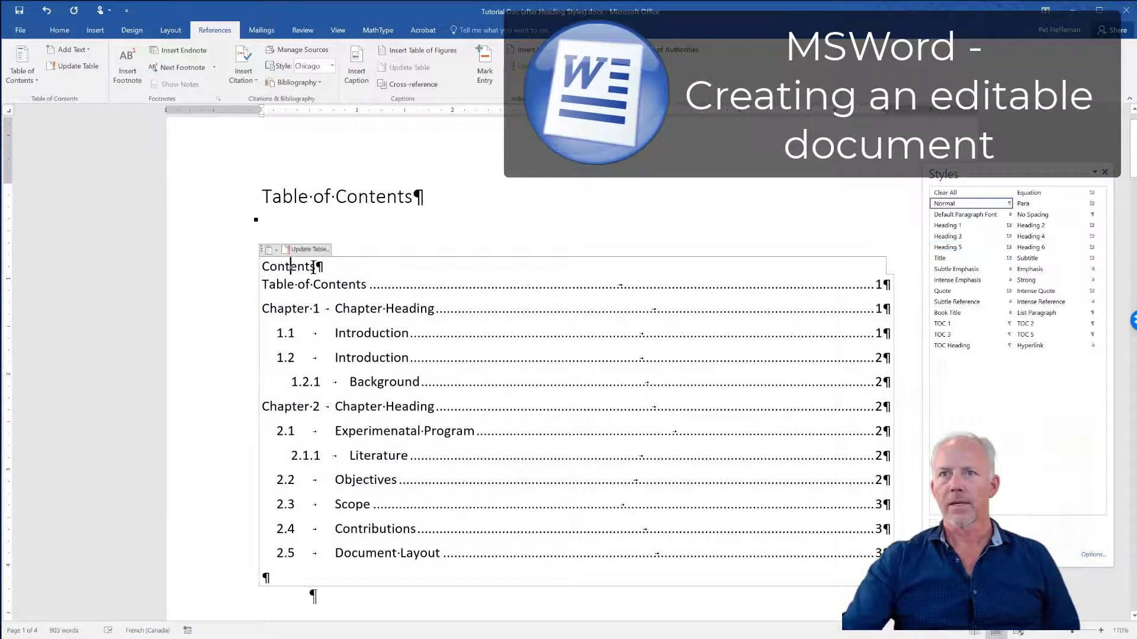
double_click(262, 267)
key(Delete)
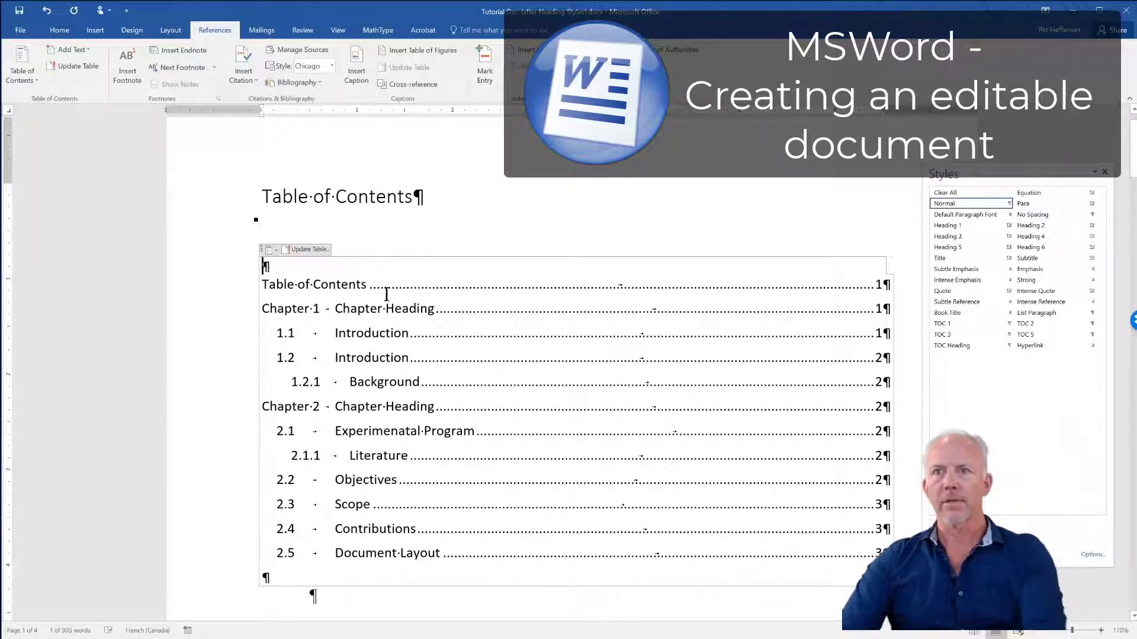
click(398, 216)
click(359, 263)
scroll(515, 231, down, 1)
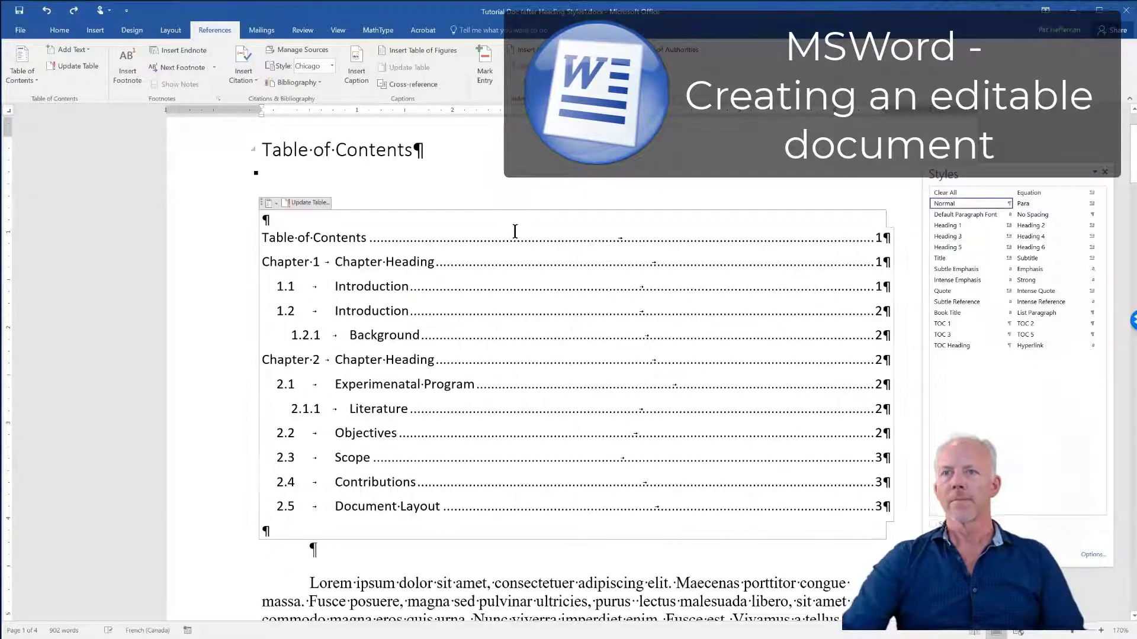